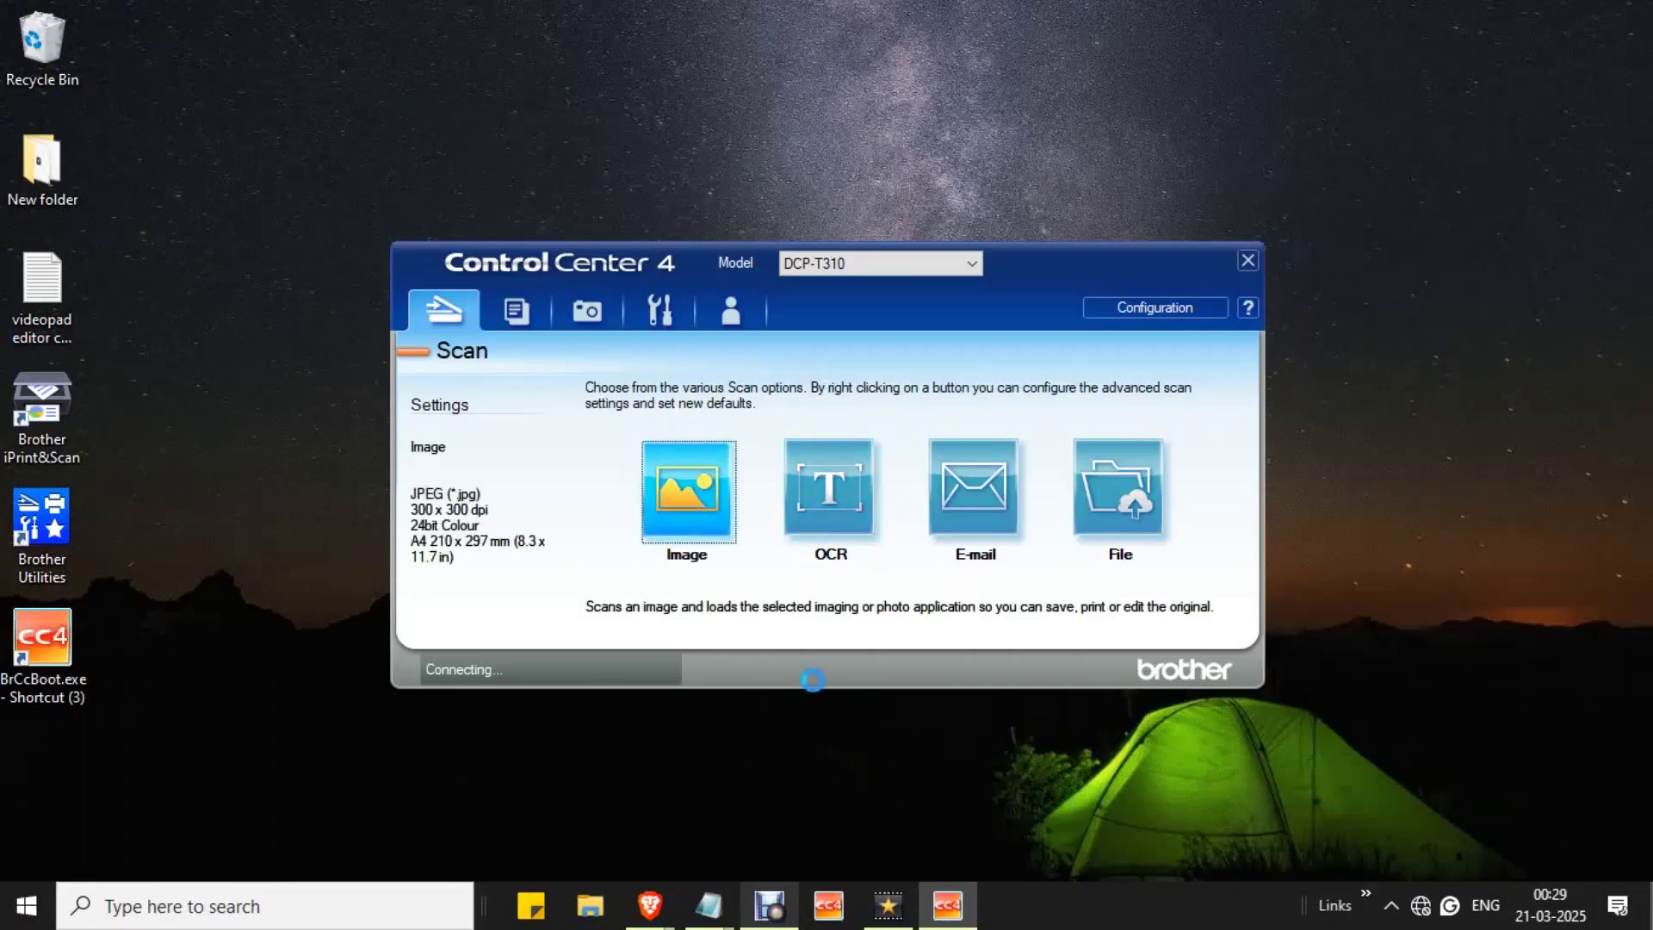
click(910, 790)
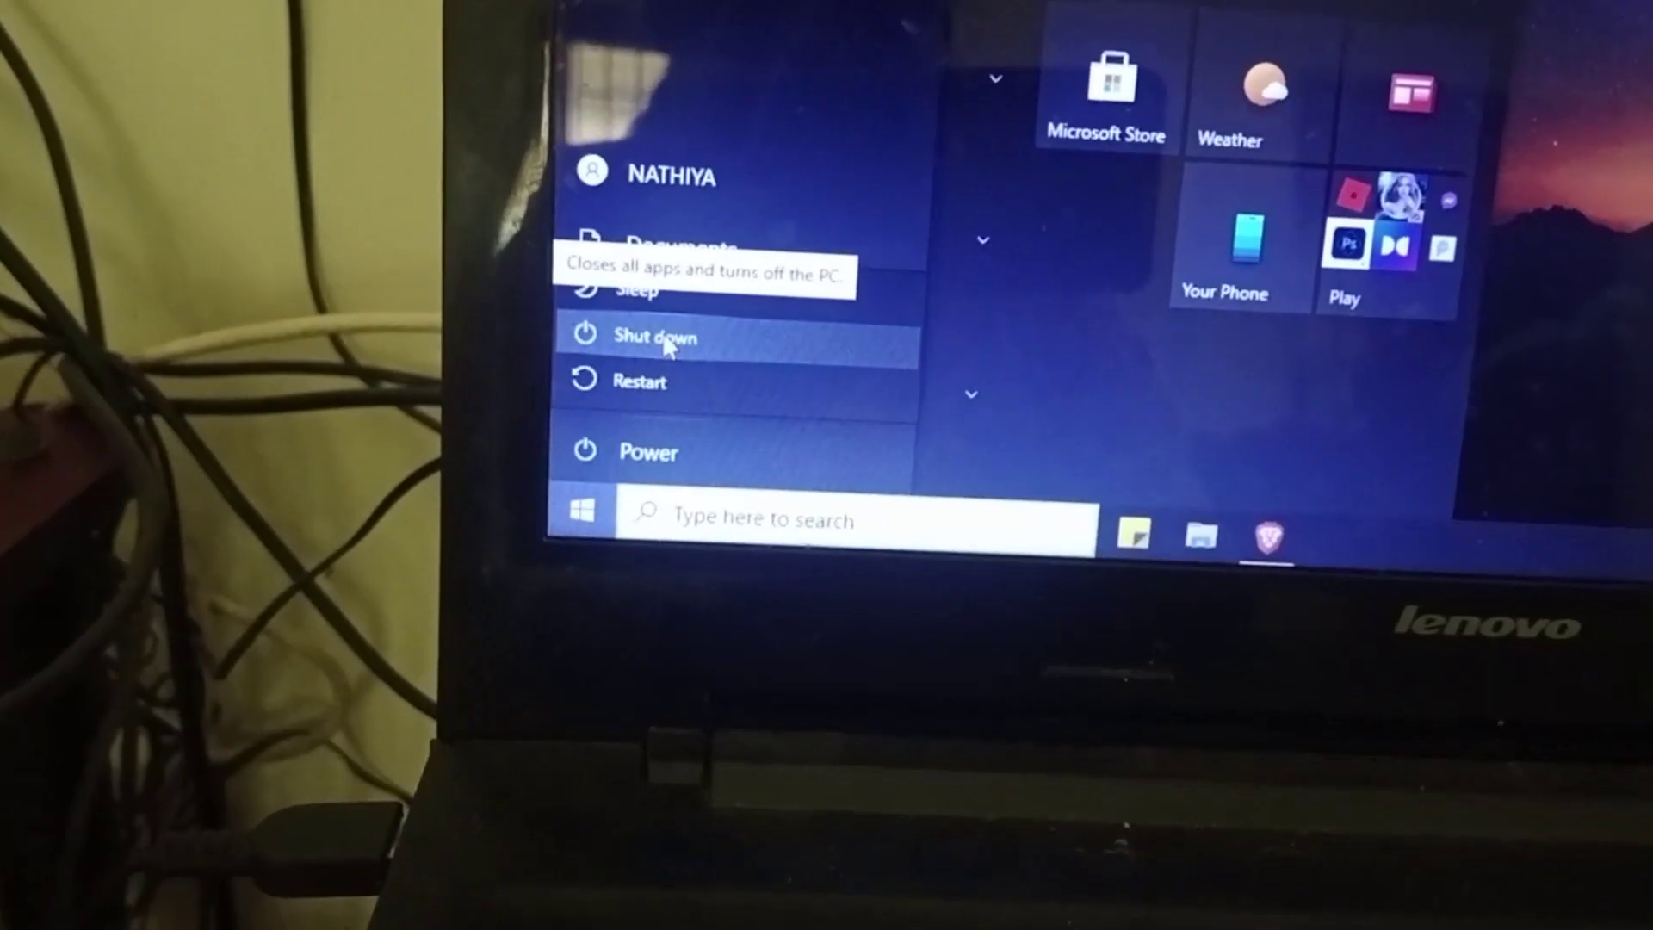
Step: Dismiss the Sleep/Shut down/Restart power options without shutting down
key(Escape)
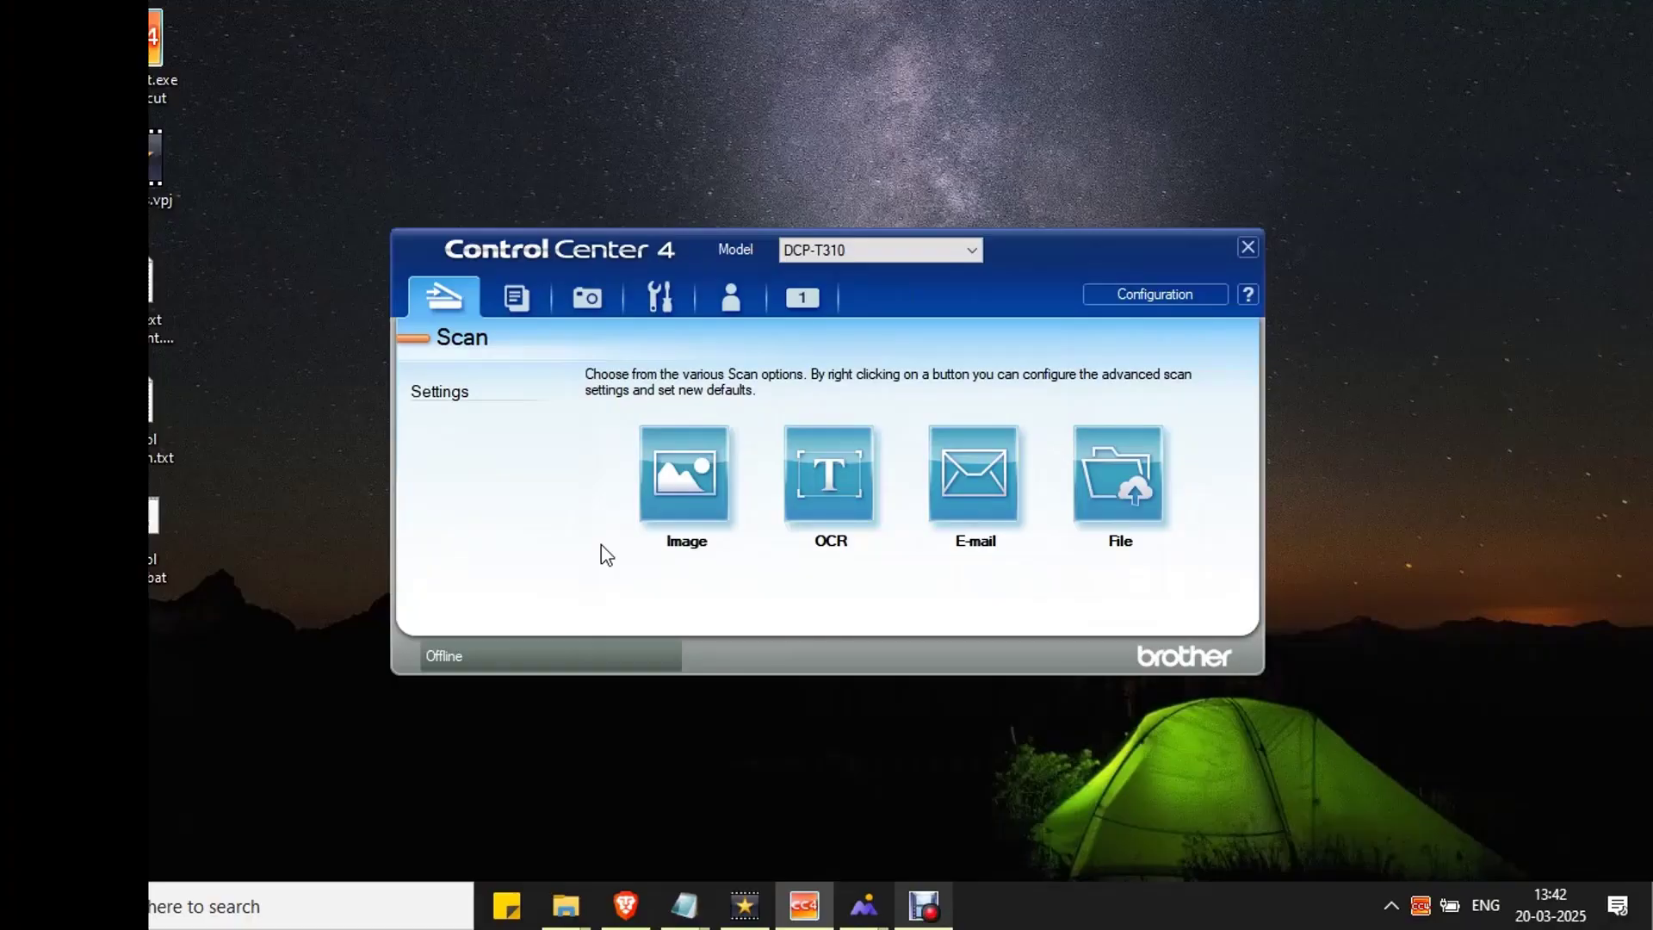
Step: Retry an Image scan from the Scan tab; the DCP-T310 is again not found
mouse_move(670, 494)
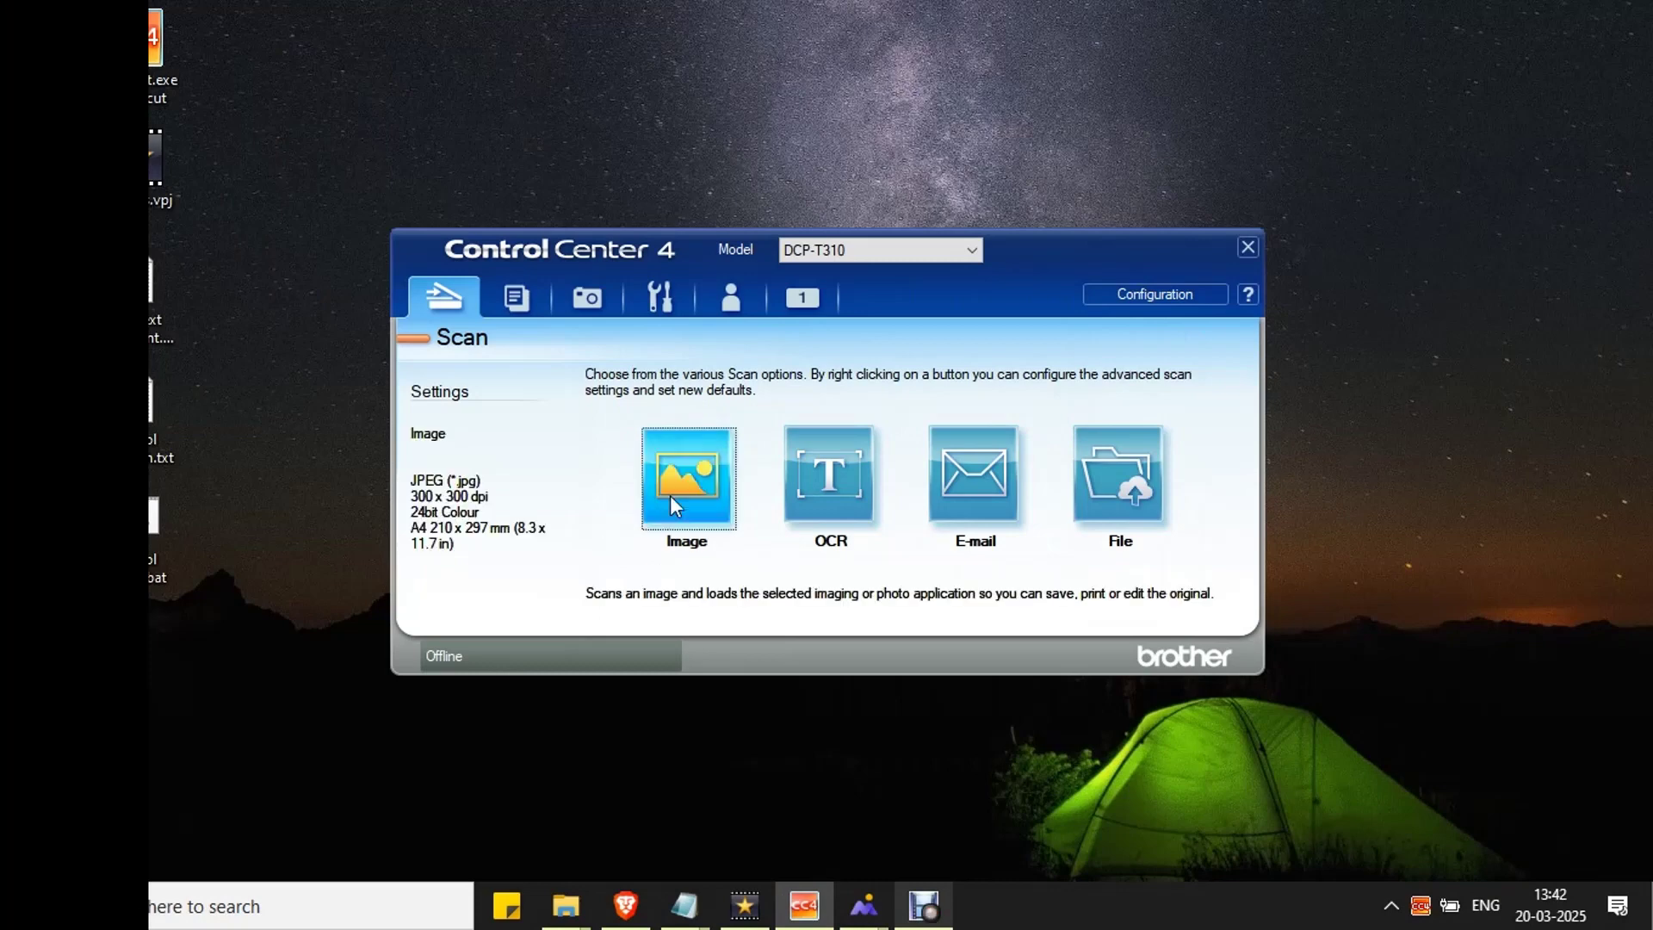
click(669, 494)
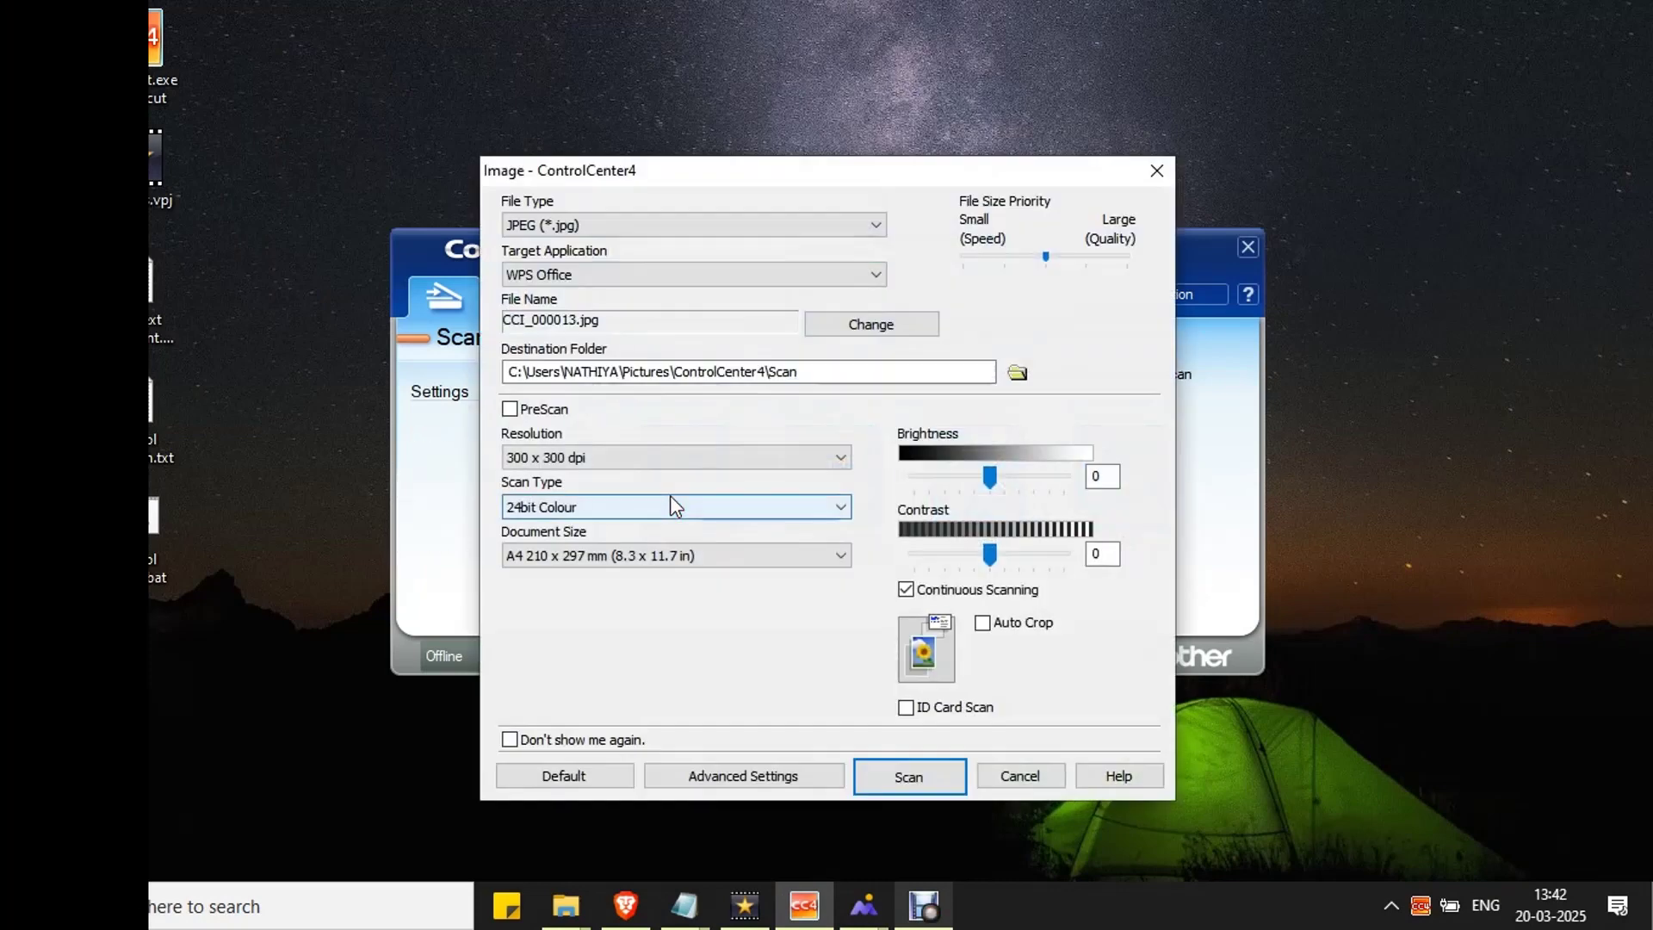
click(918, 779)
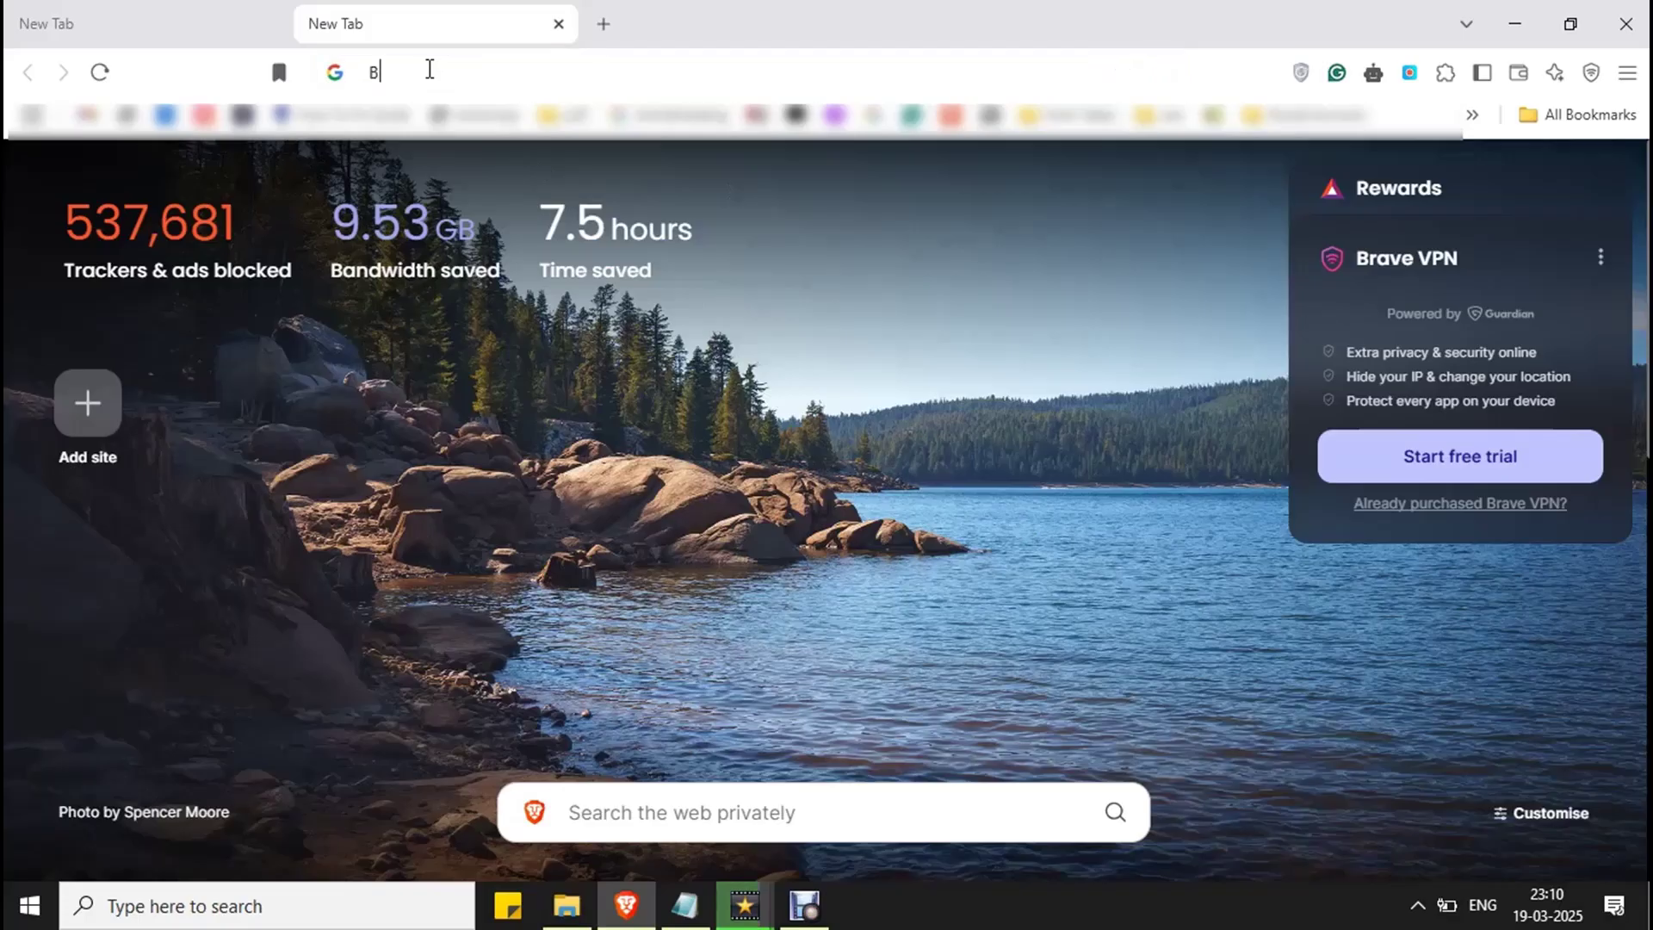
Step: Find DCP-T310 support for Windows 10 (64-bit) and download the ControlCenter4 Update Tool CC4Updater_4_6_46_1.exe
text(rother dcp t310)
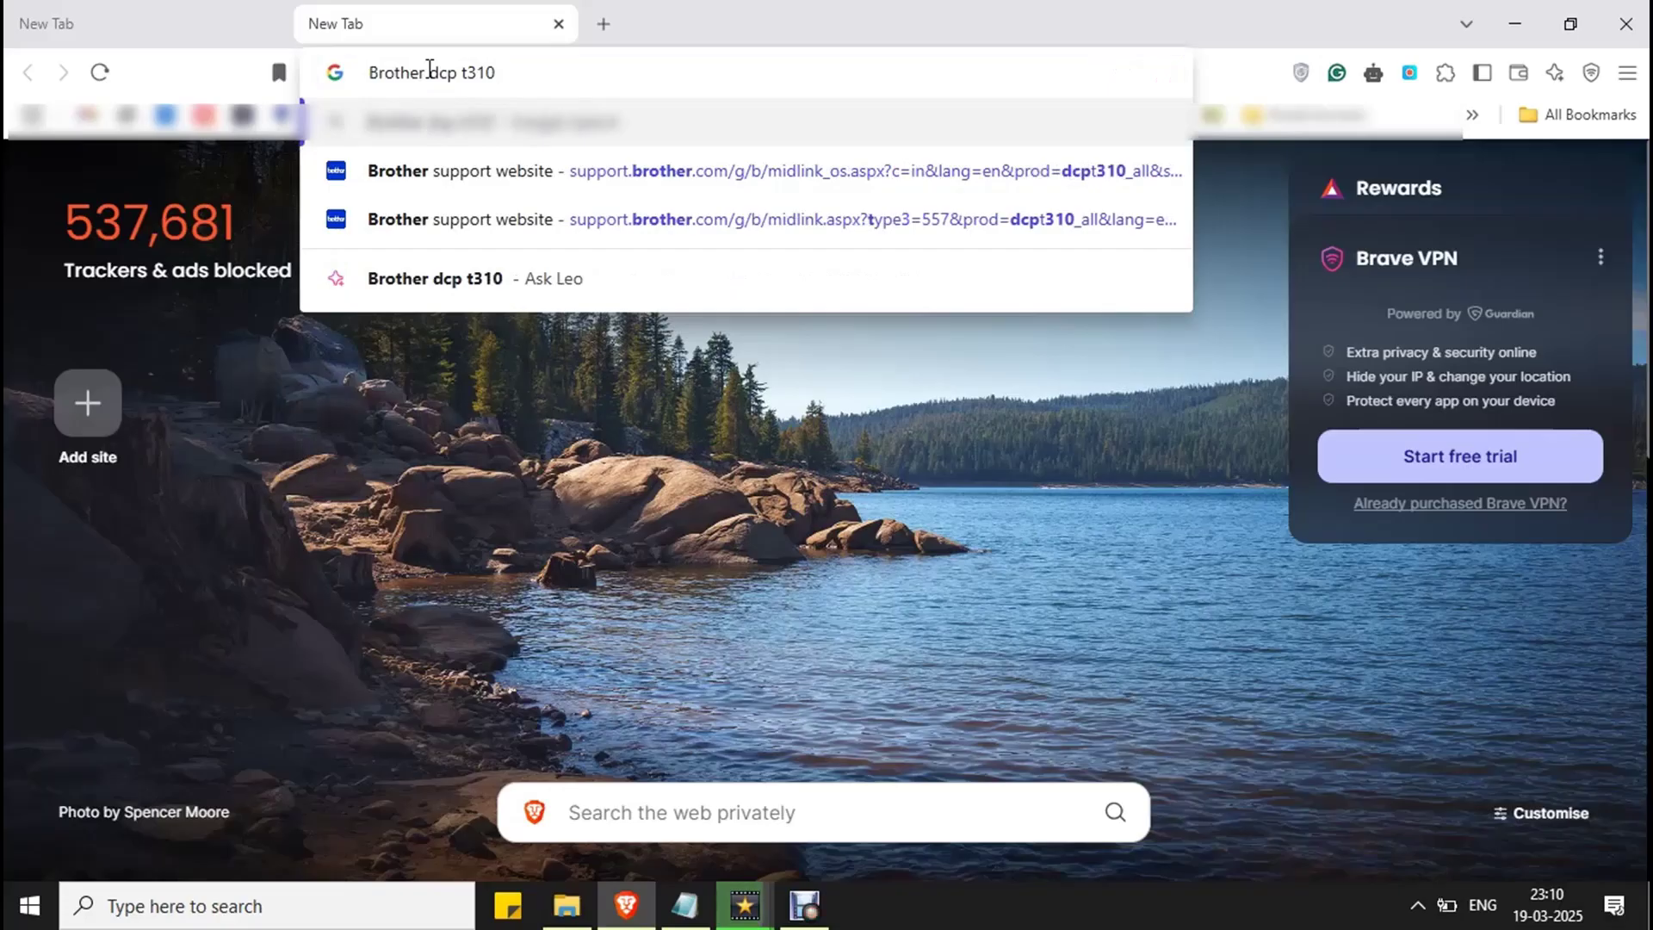
text( do)
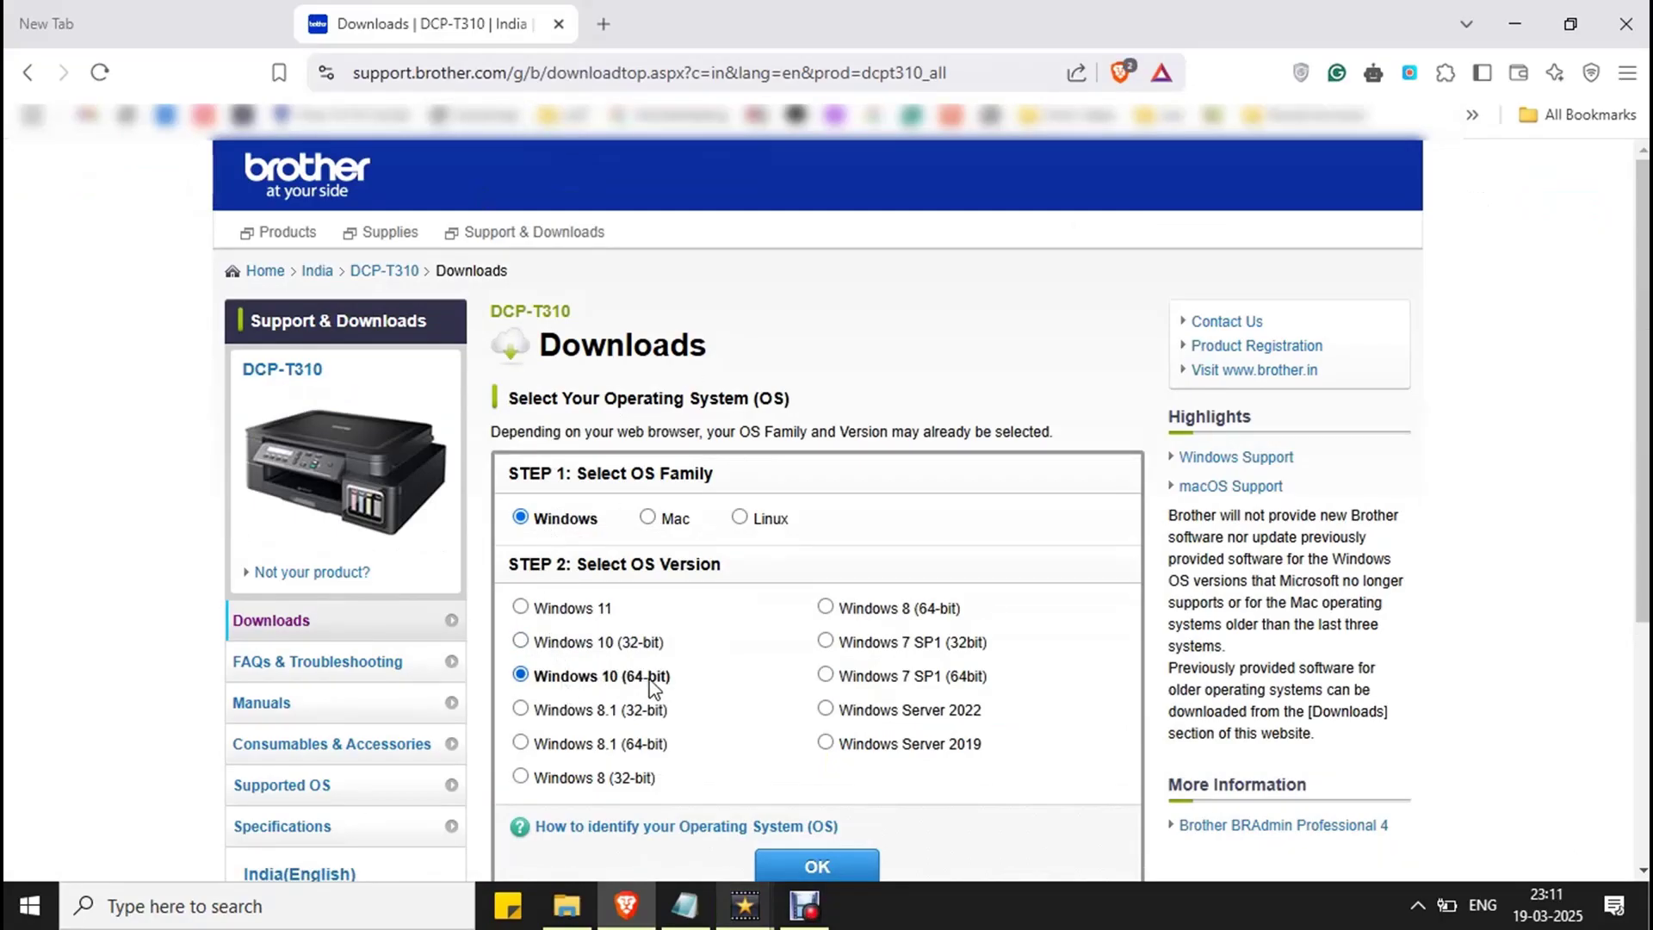
click(816, 866)
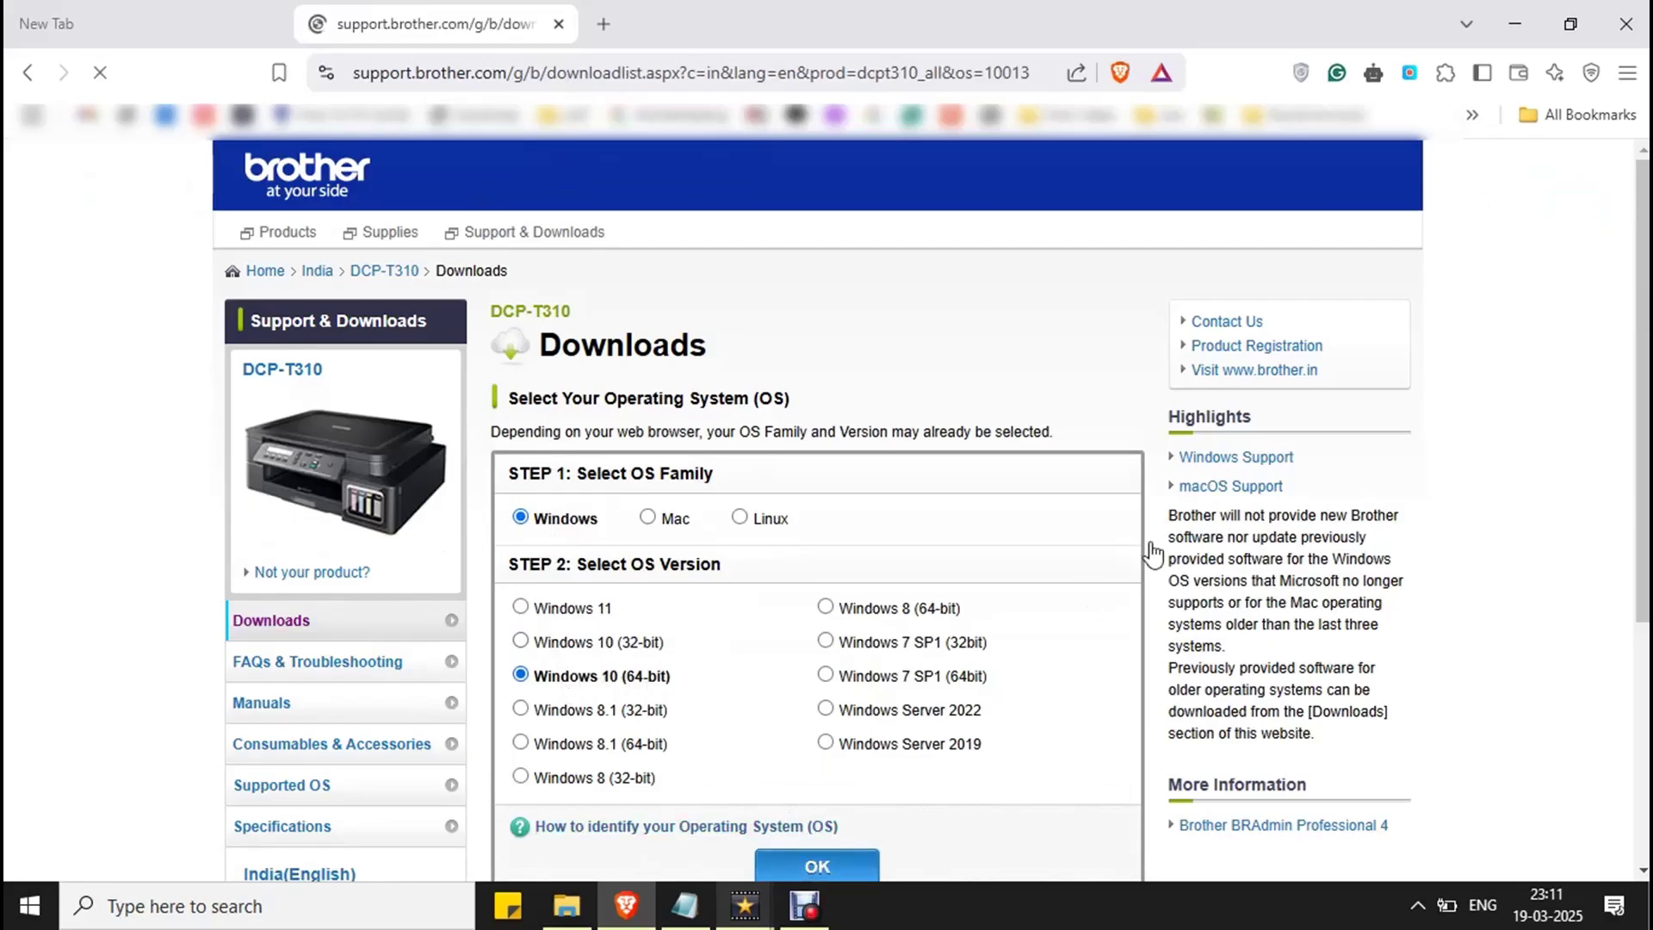
scroll(937, 524, down, 10)
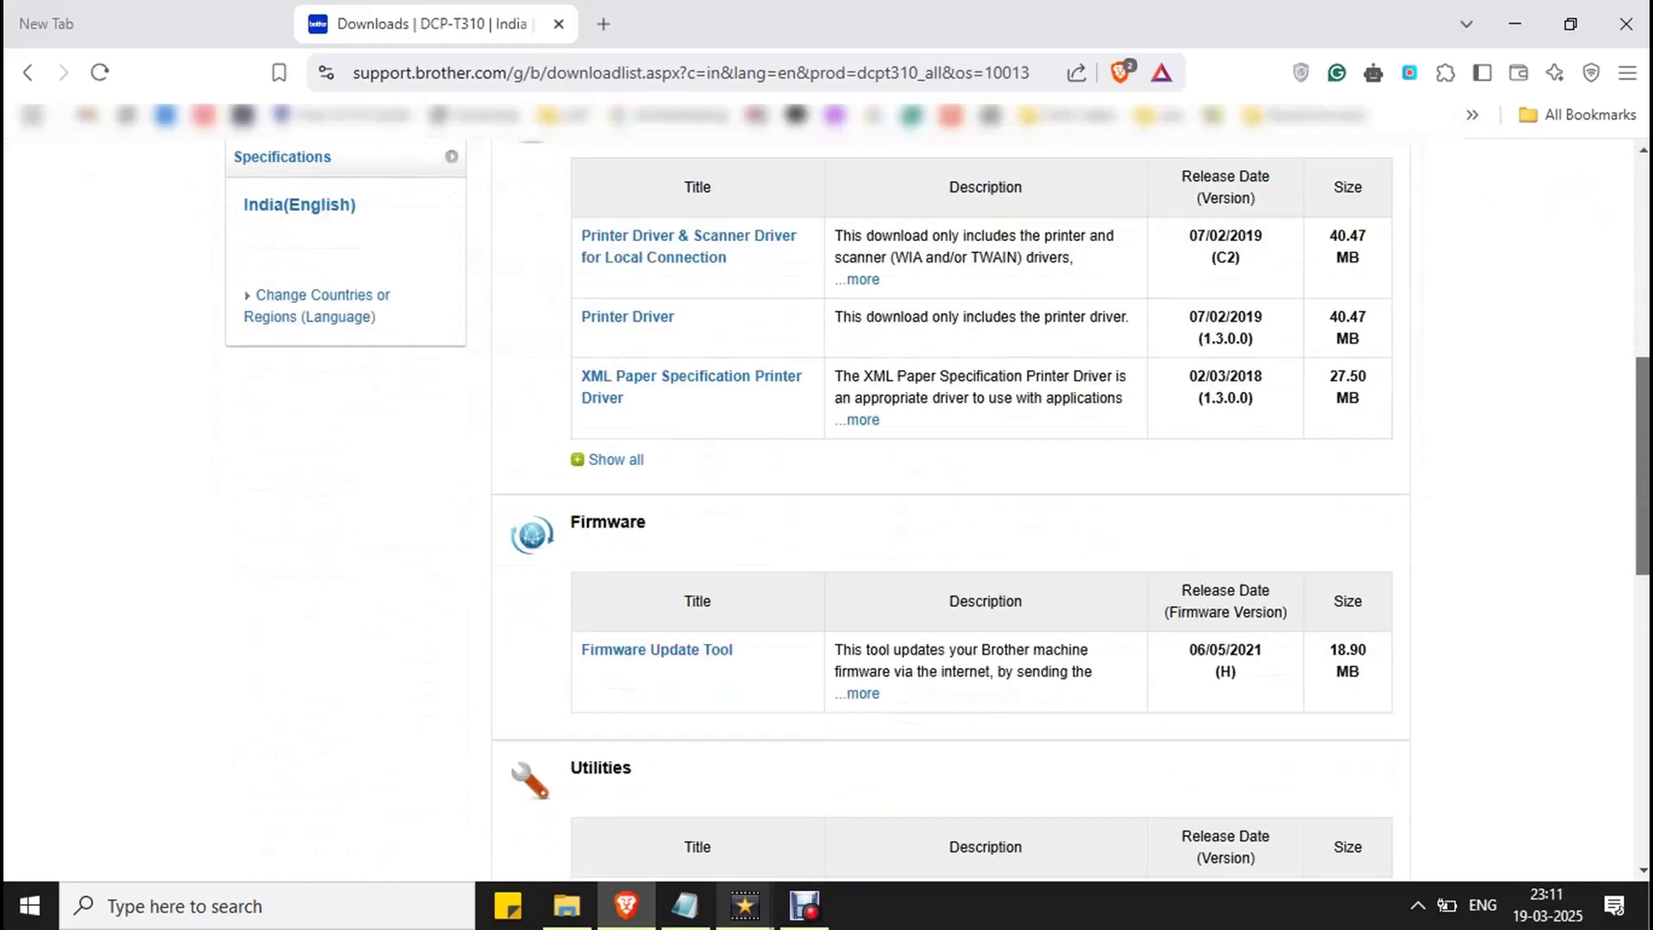
scroll(776, 537, down, 4)
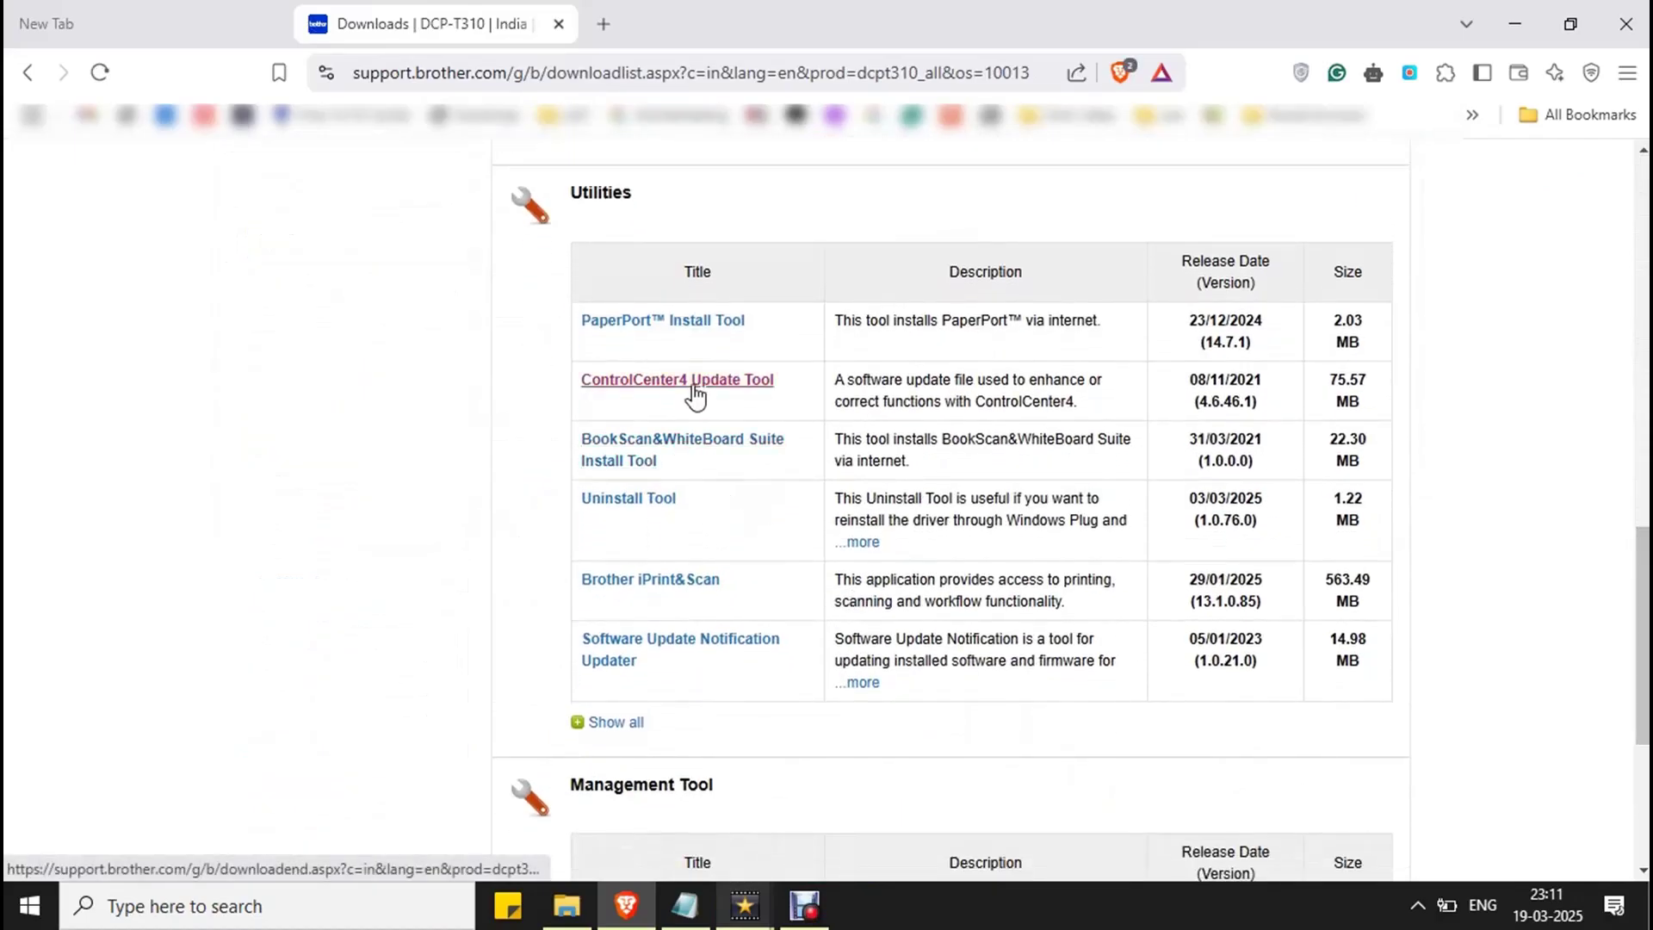
click(694, 388)
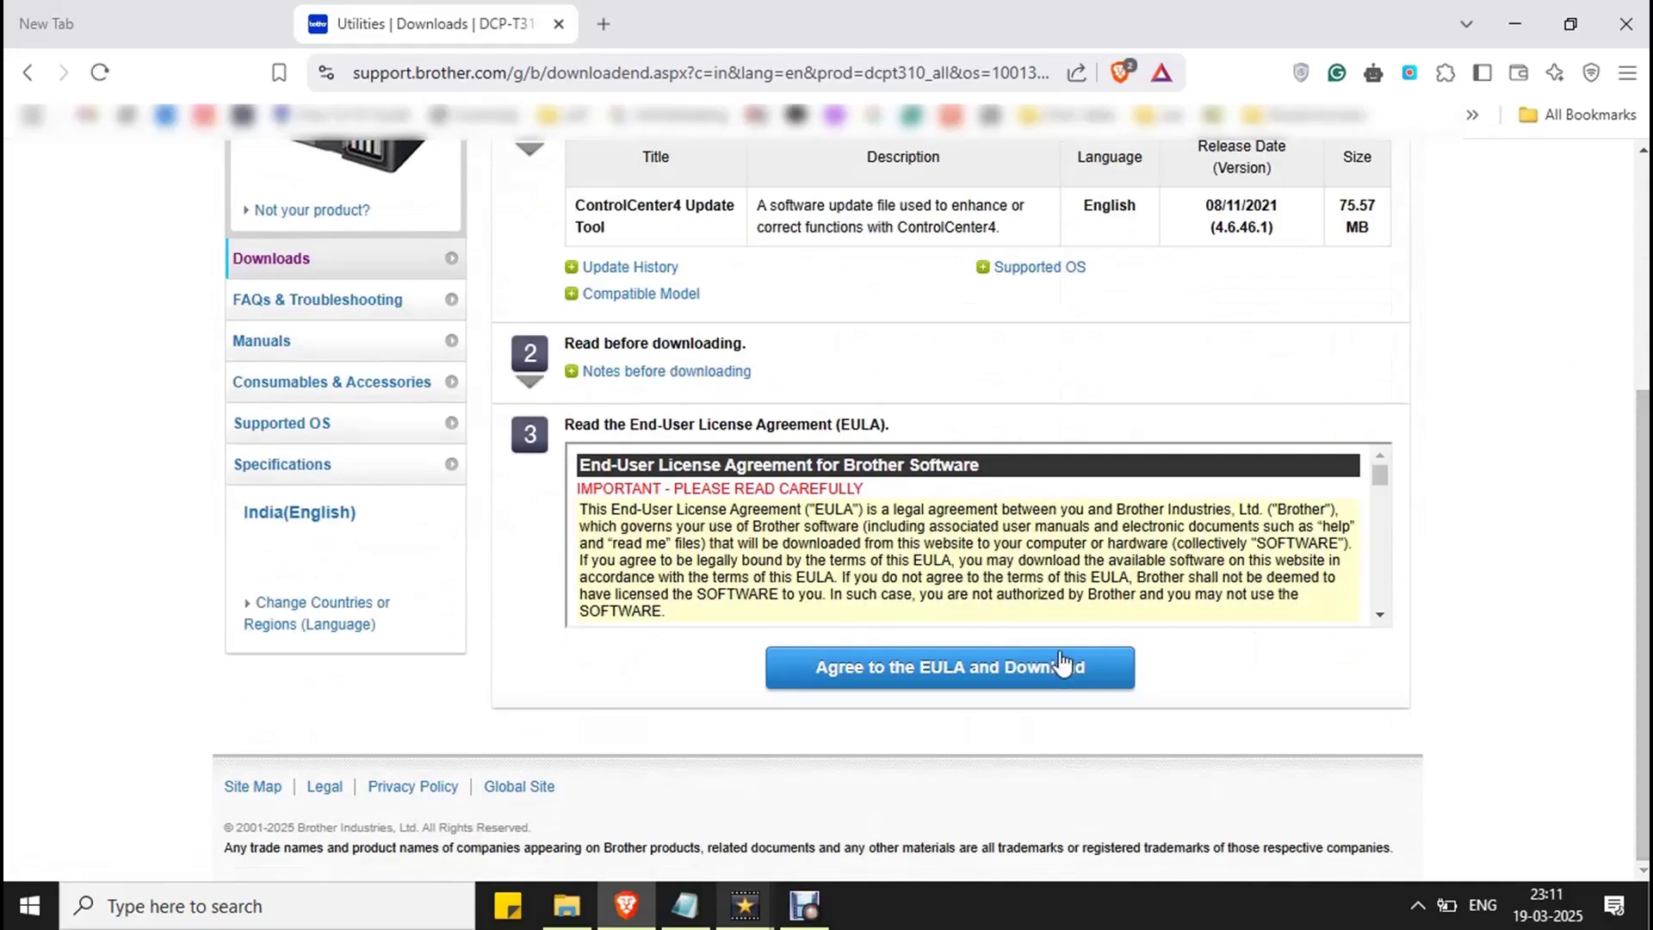
click(1064, 664)
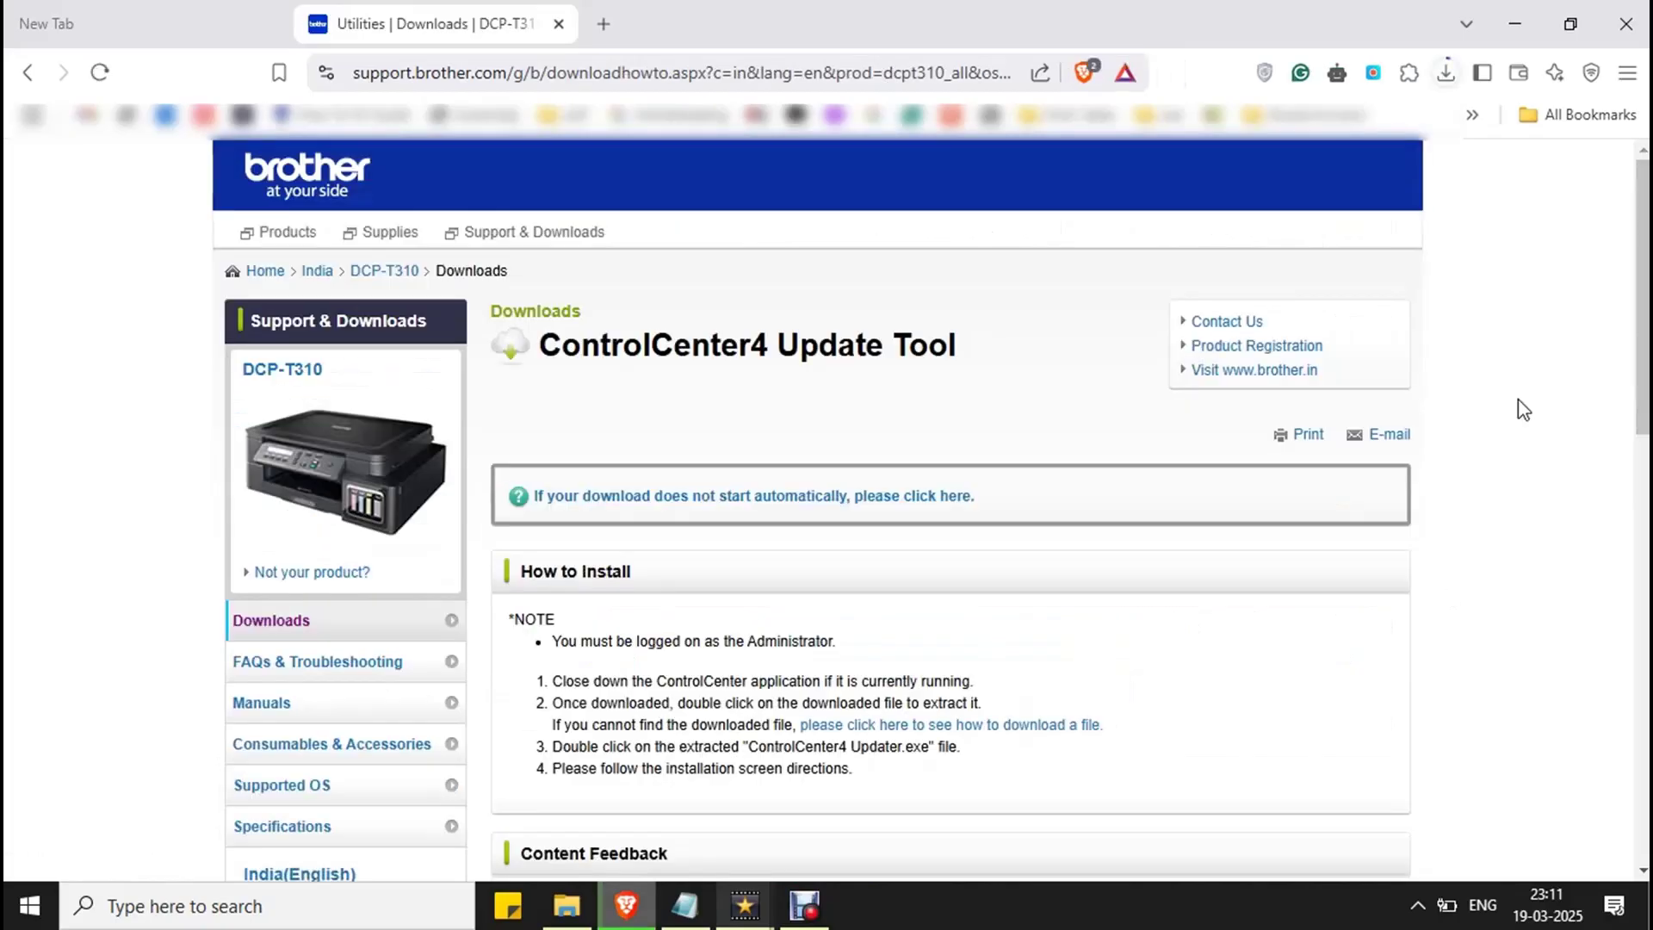
click(1449, 76)
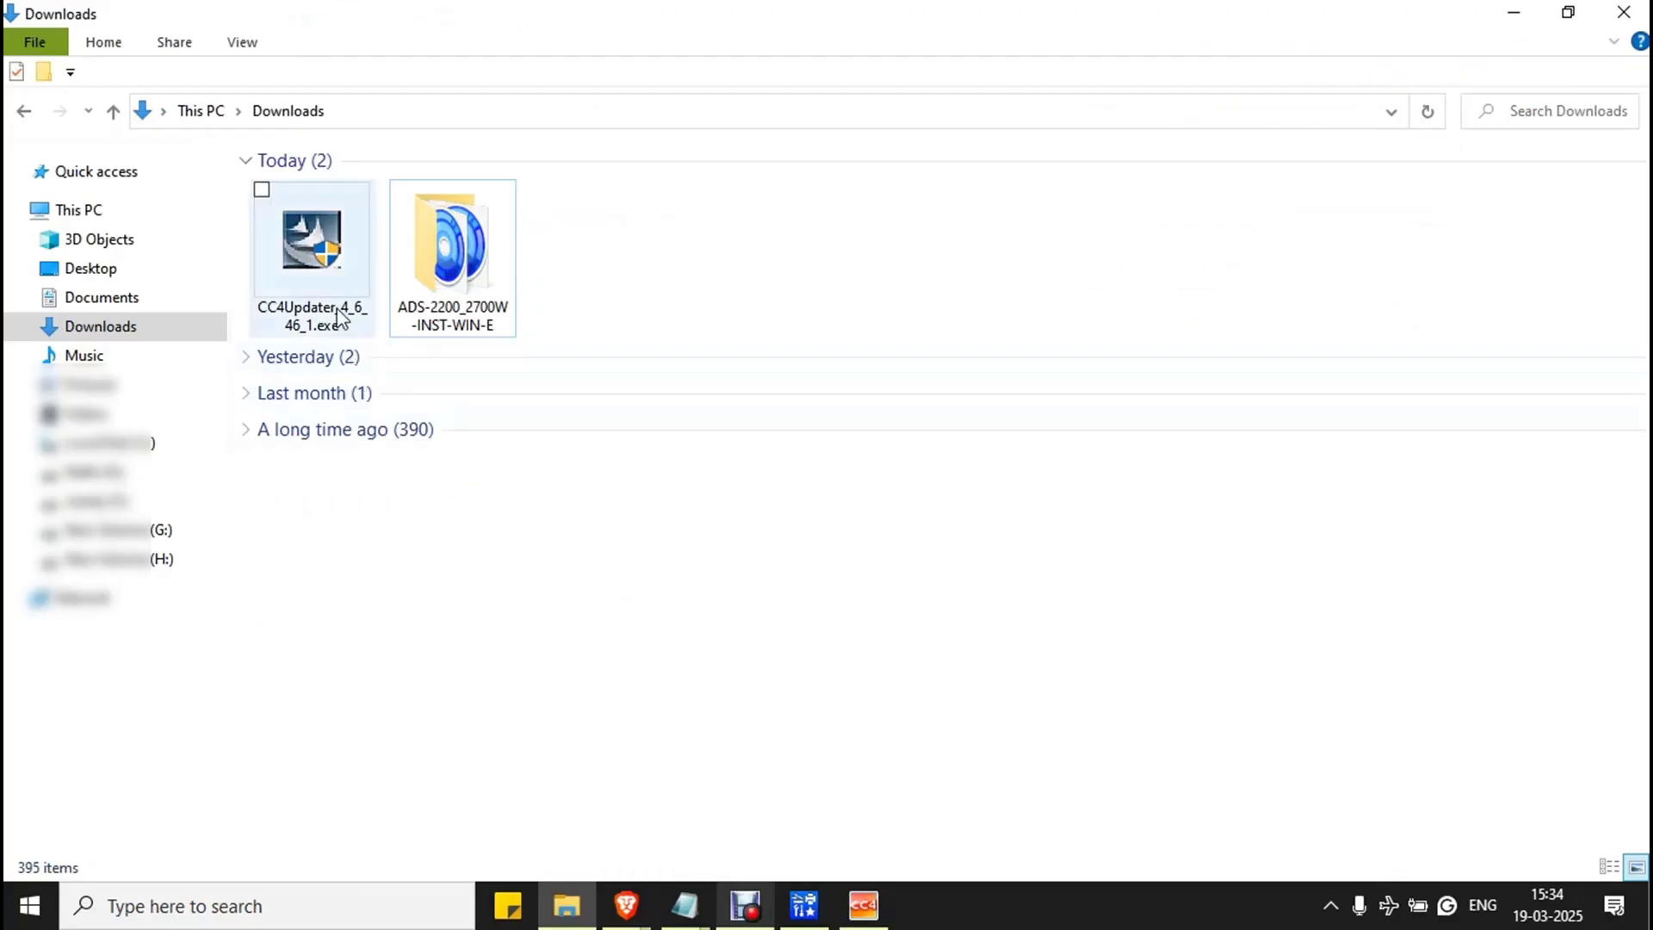
Step: Run CC4Updater_4_6_46_1.exe from Downloads and complete the ControlCenter4 Updater installation
mouse_move(277, 224)
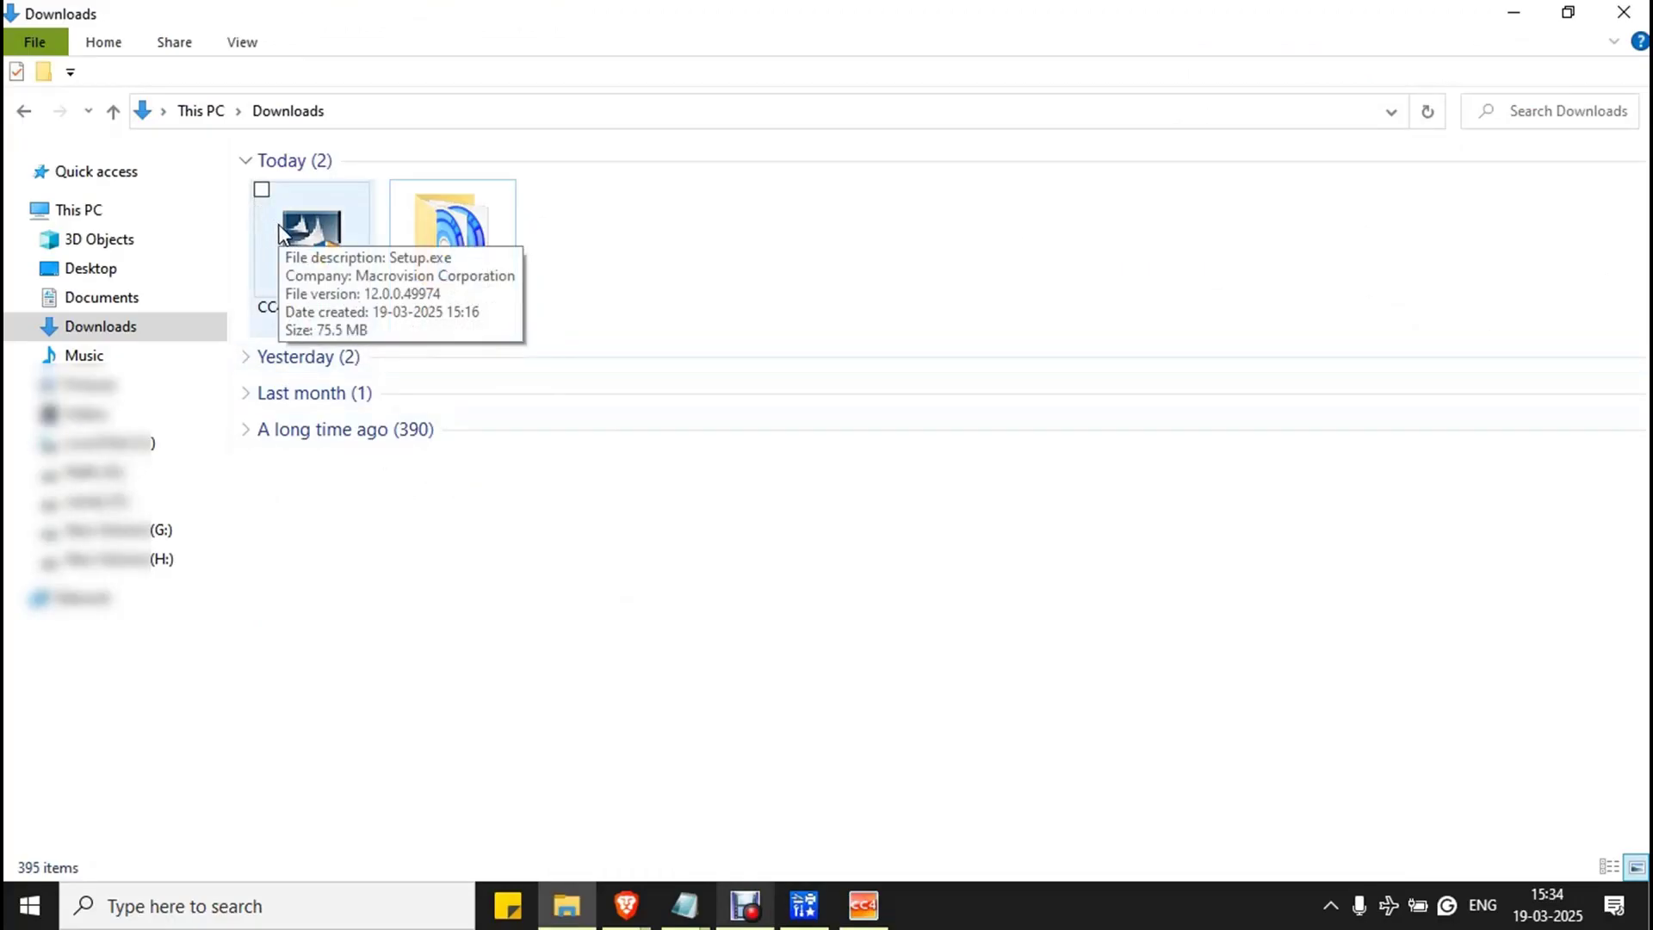
click(277, 224)
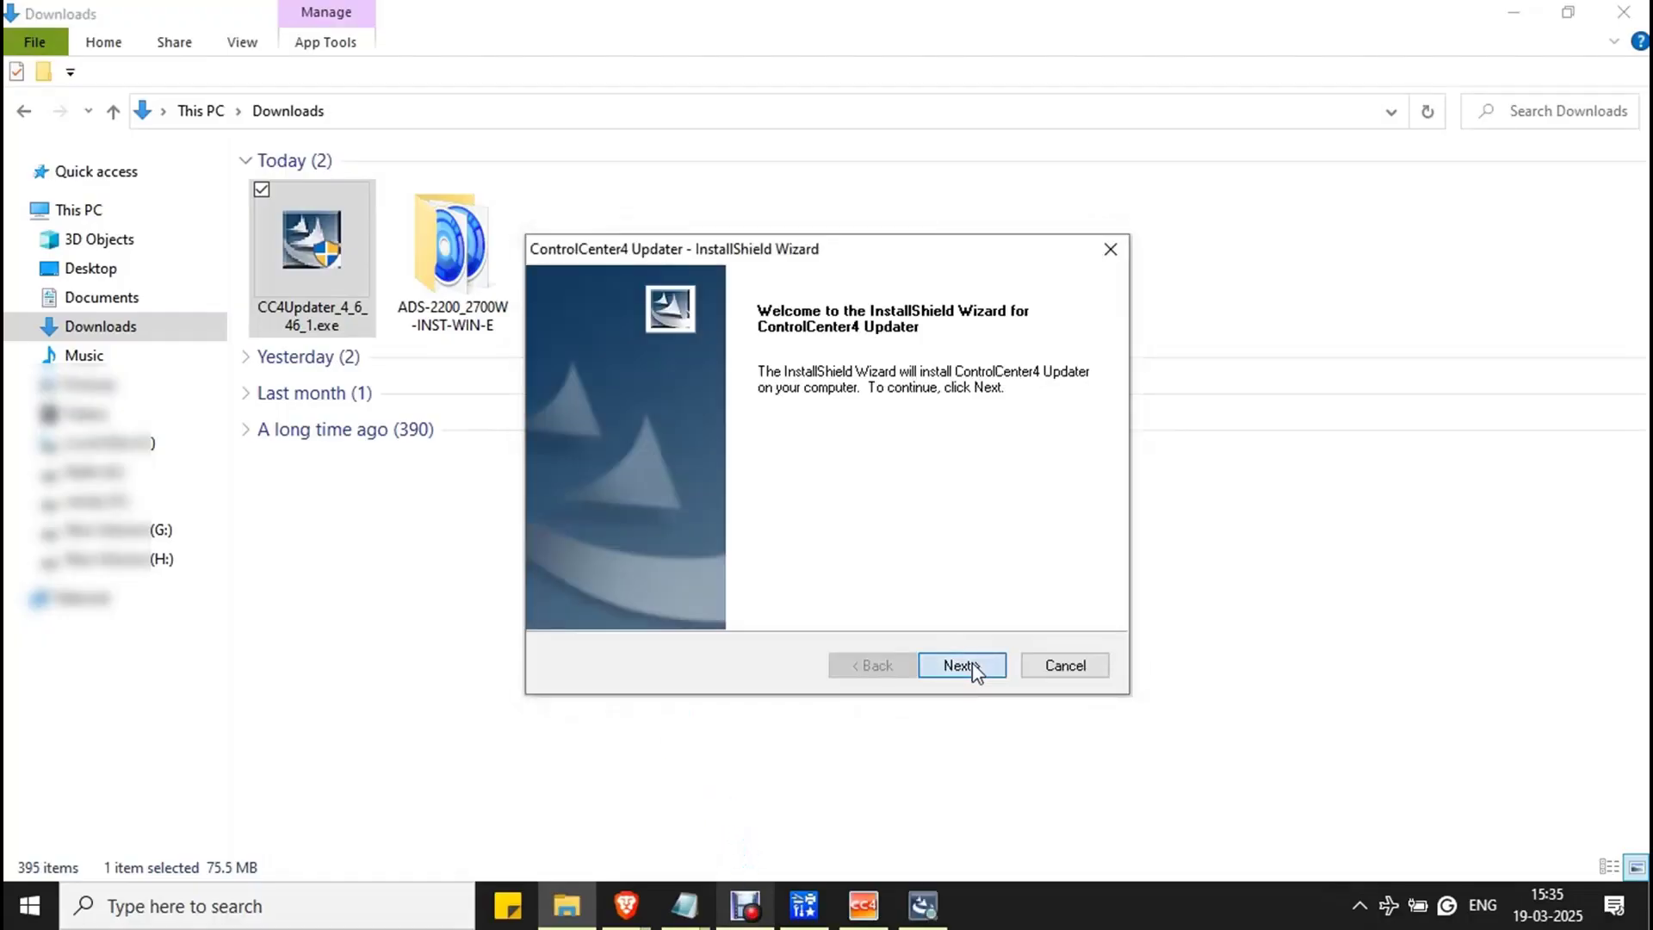
click(971, 668)
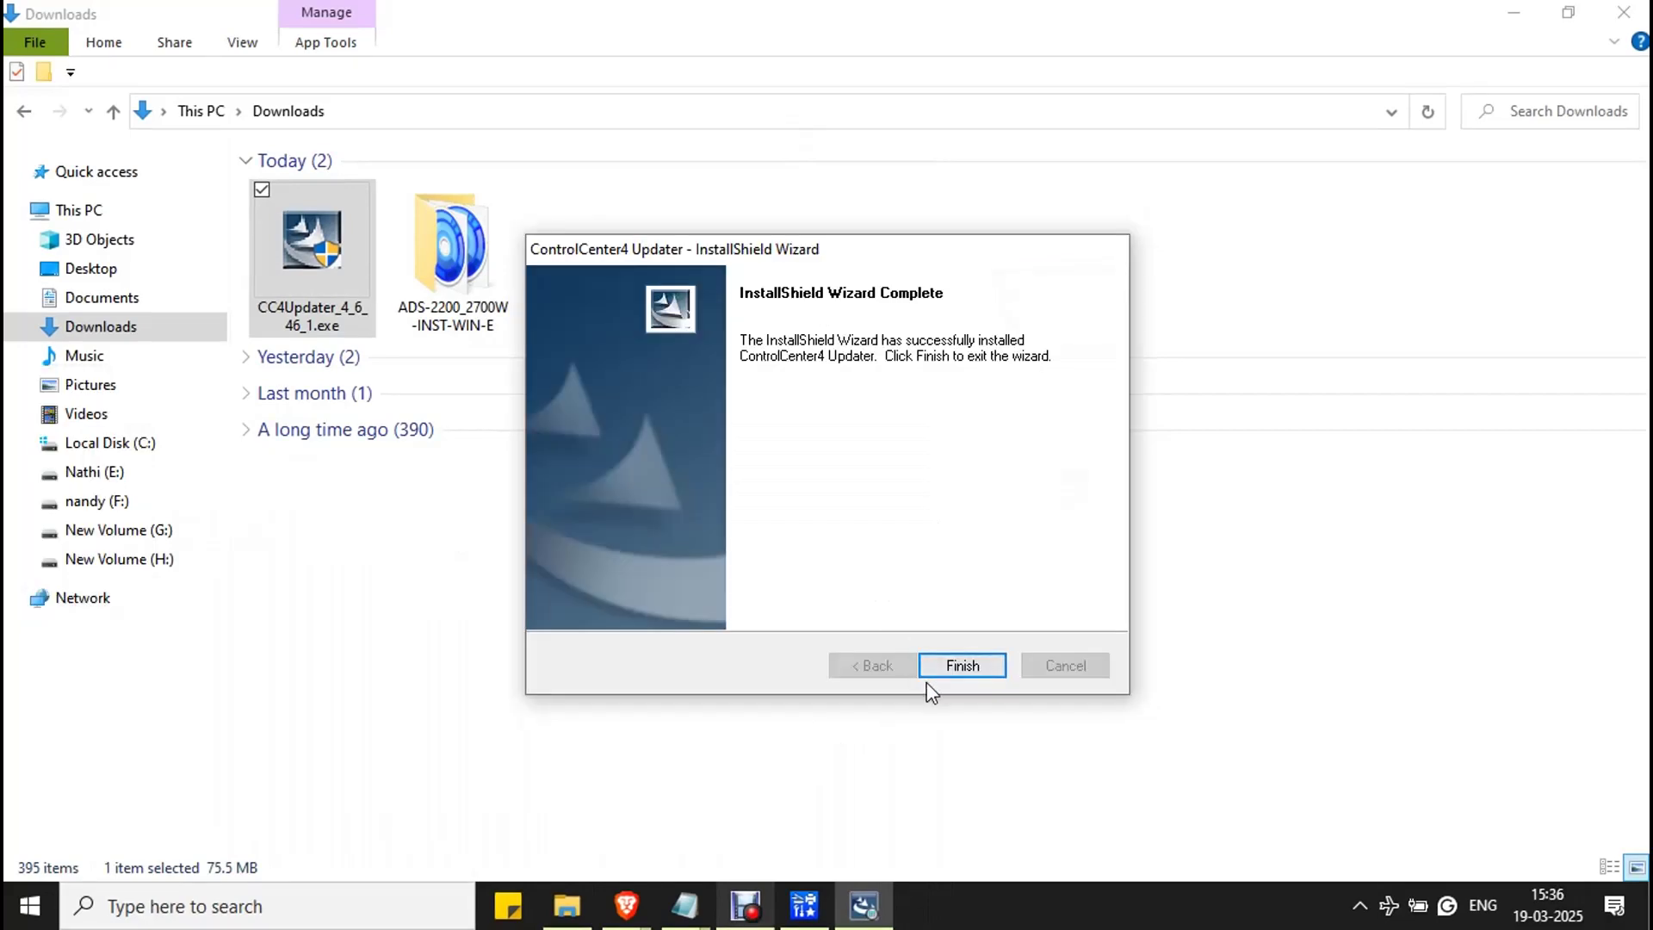
click(969, 671)
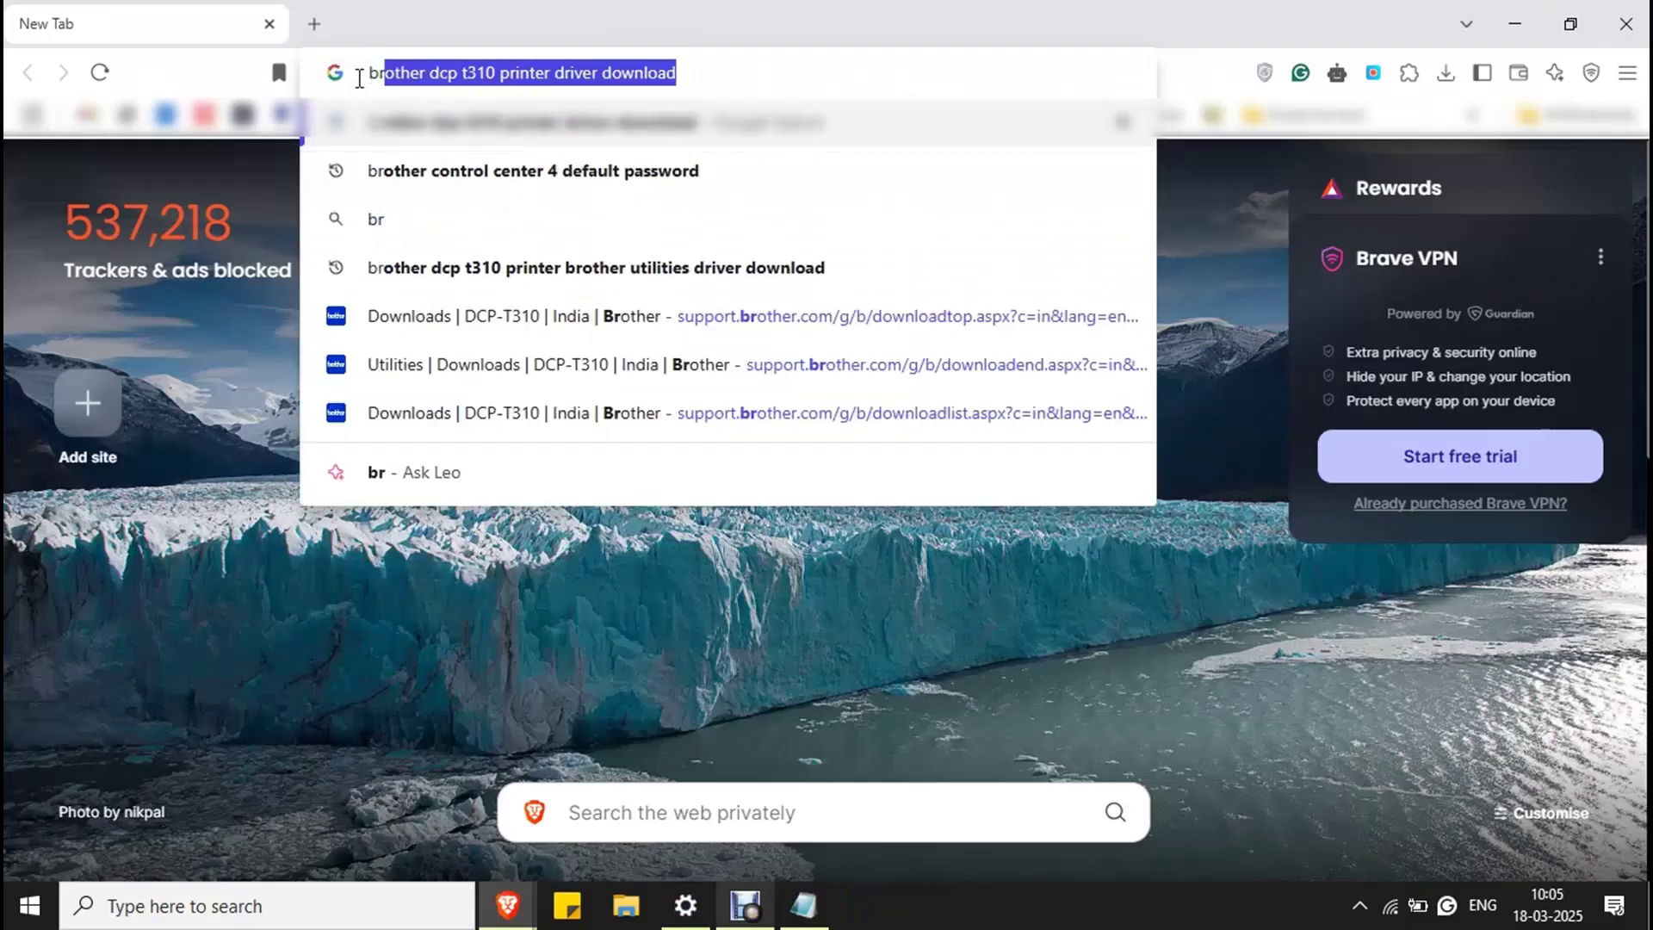
Step: Search 'brother dcp t310 printer driver download' and open the Downloads | DCP-T310 | India result in a new tab
text(other d)
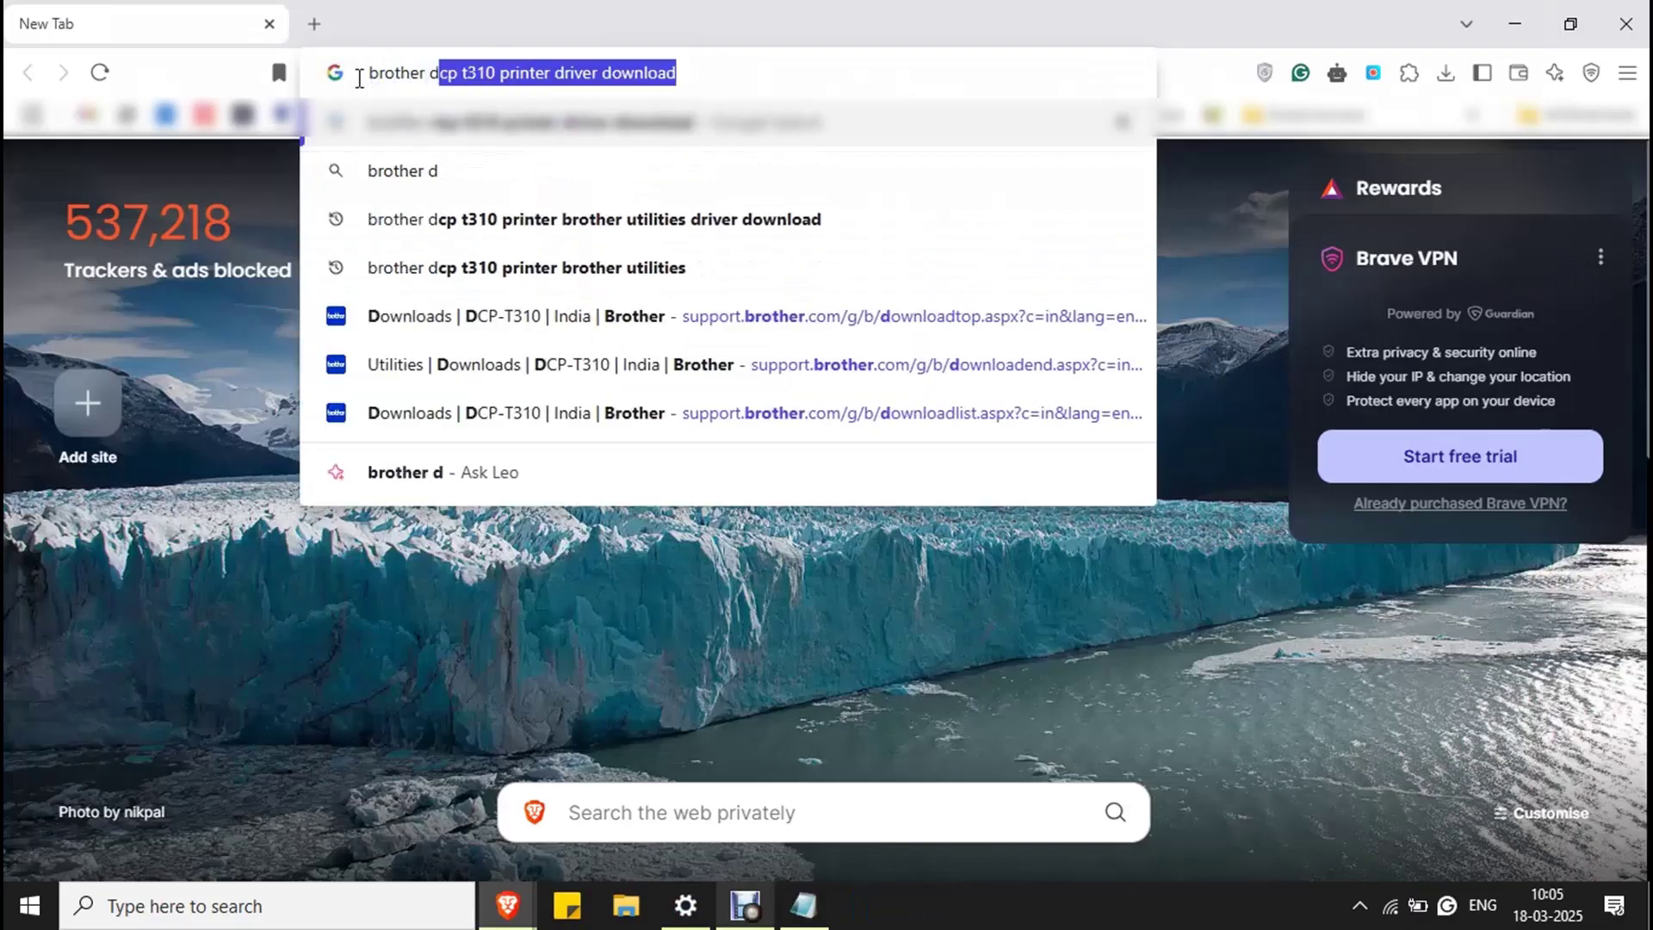
text(cp t31)
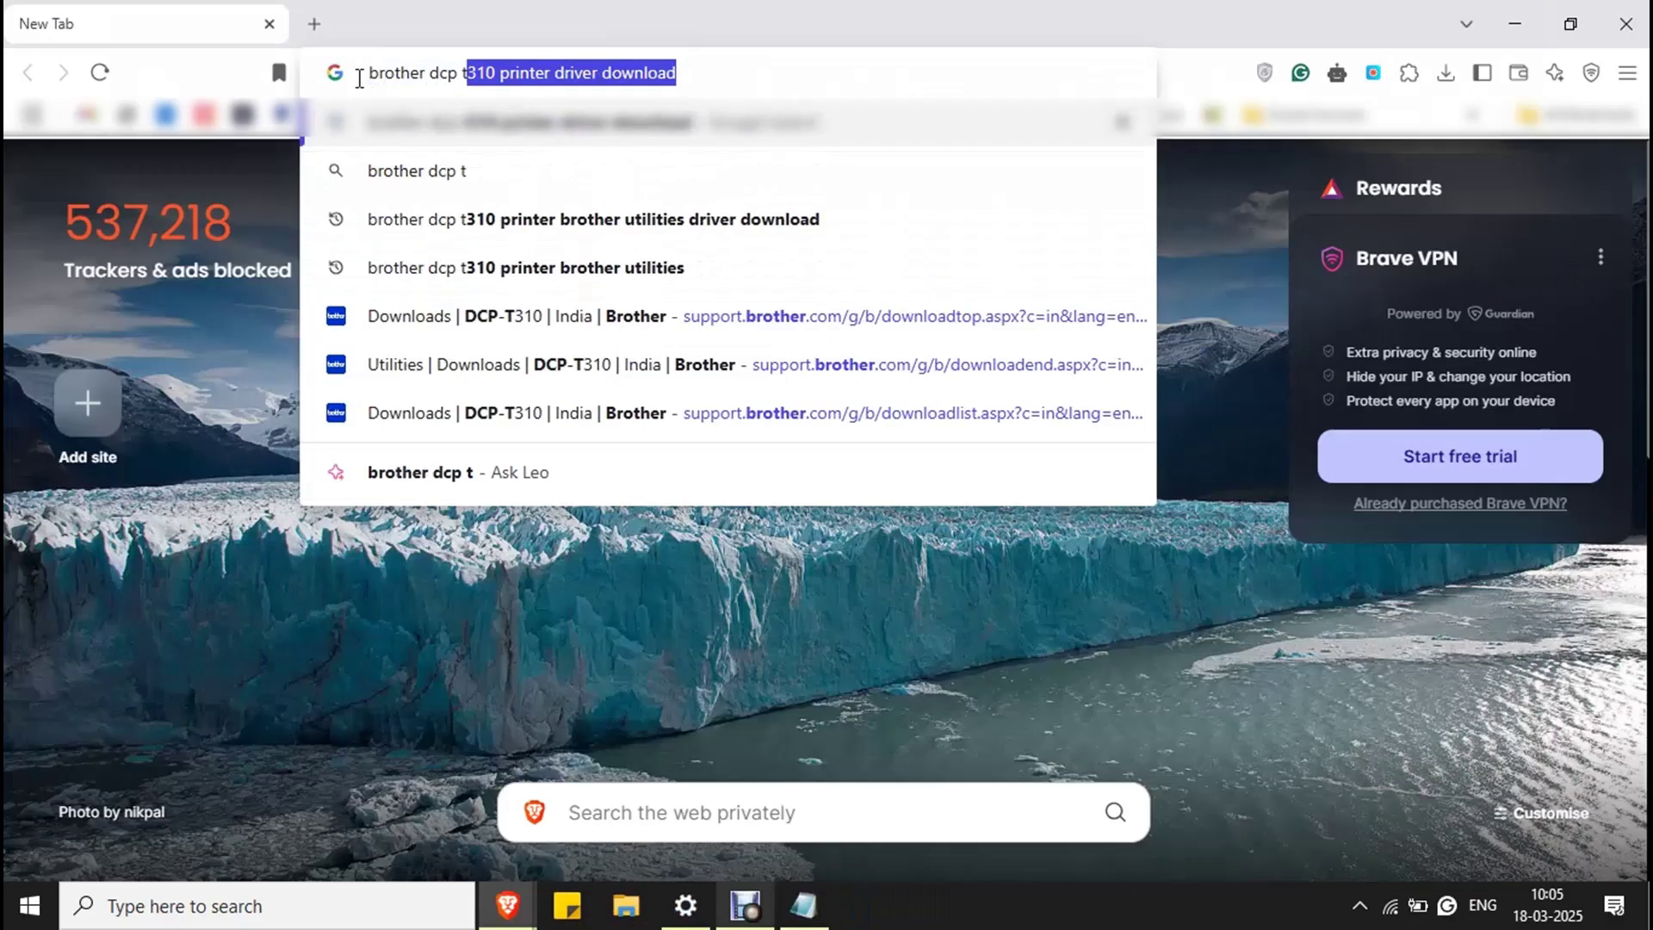
text(0)
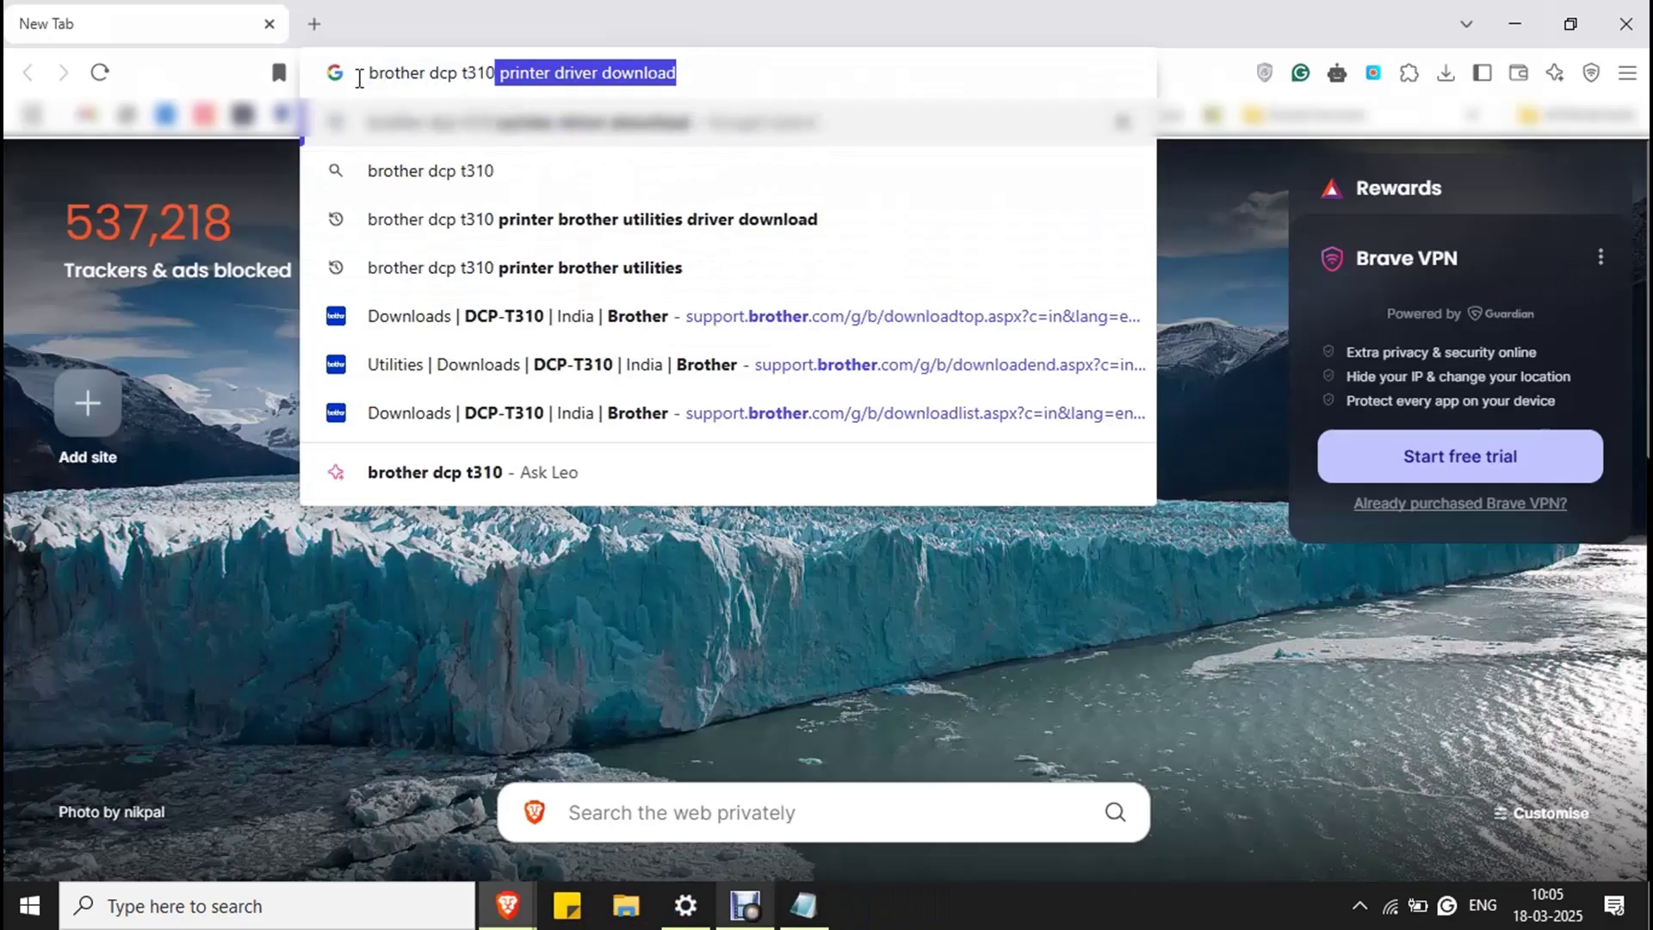
text( prin)
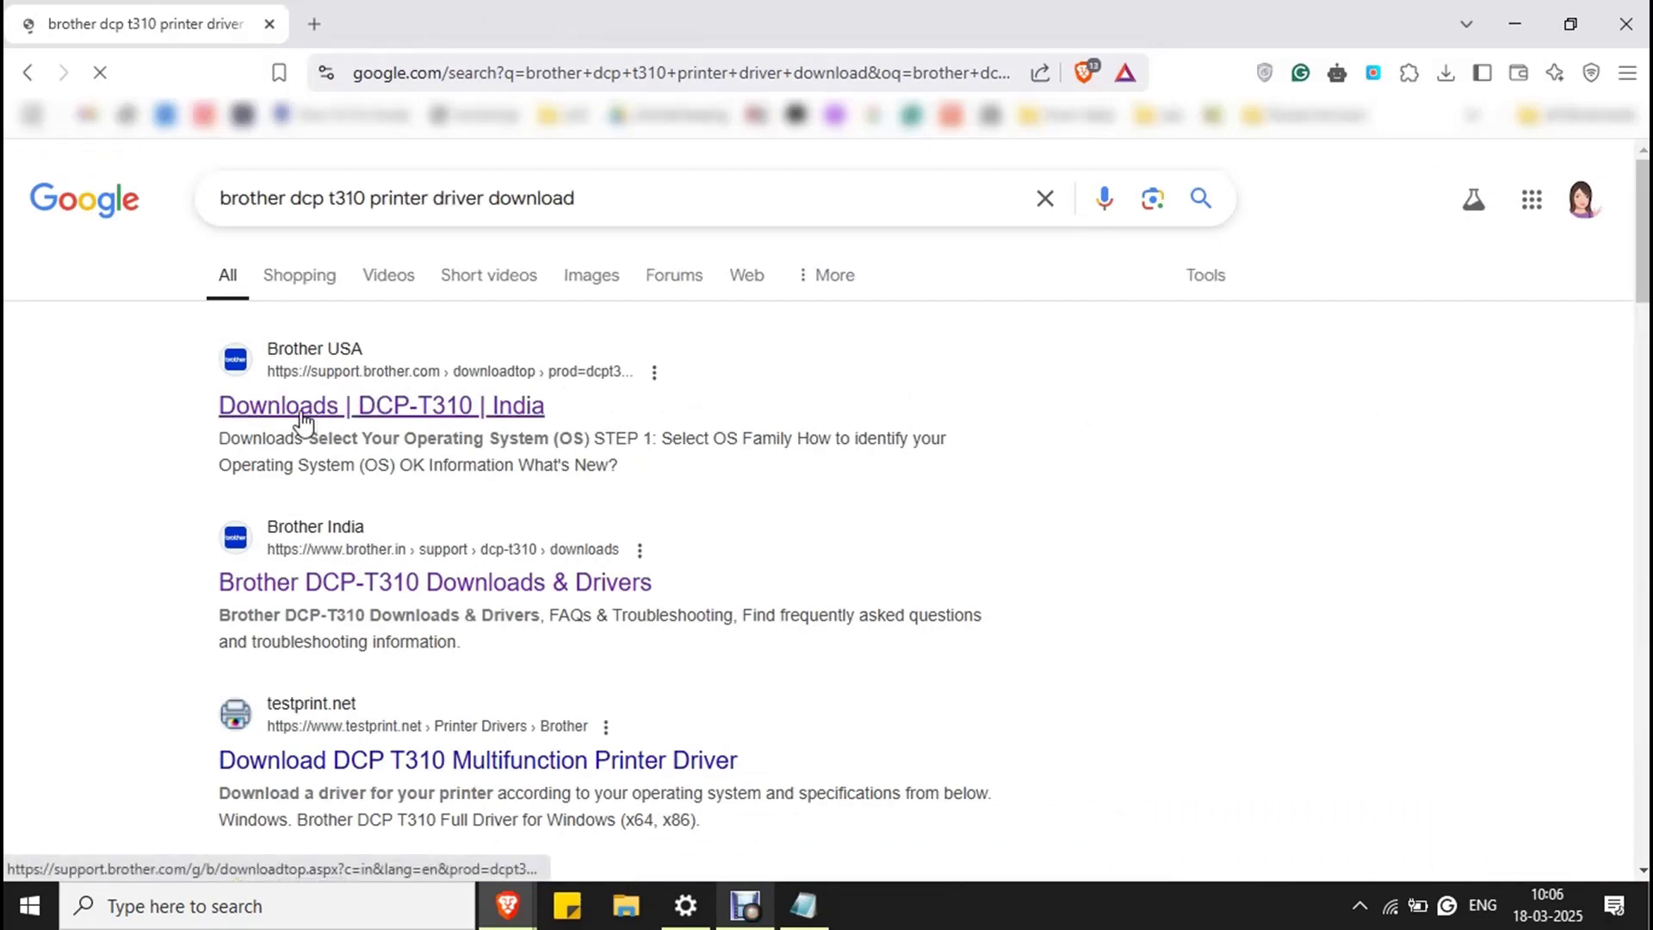
middle_click(364, 417)
Step: On the Brother DCP-T310 downloads page, choose Windows as the OS and list its downloads
click(423, 17)
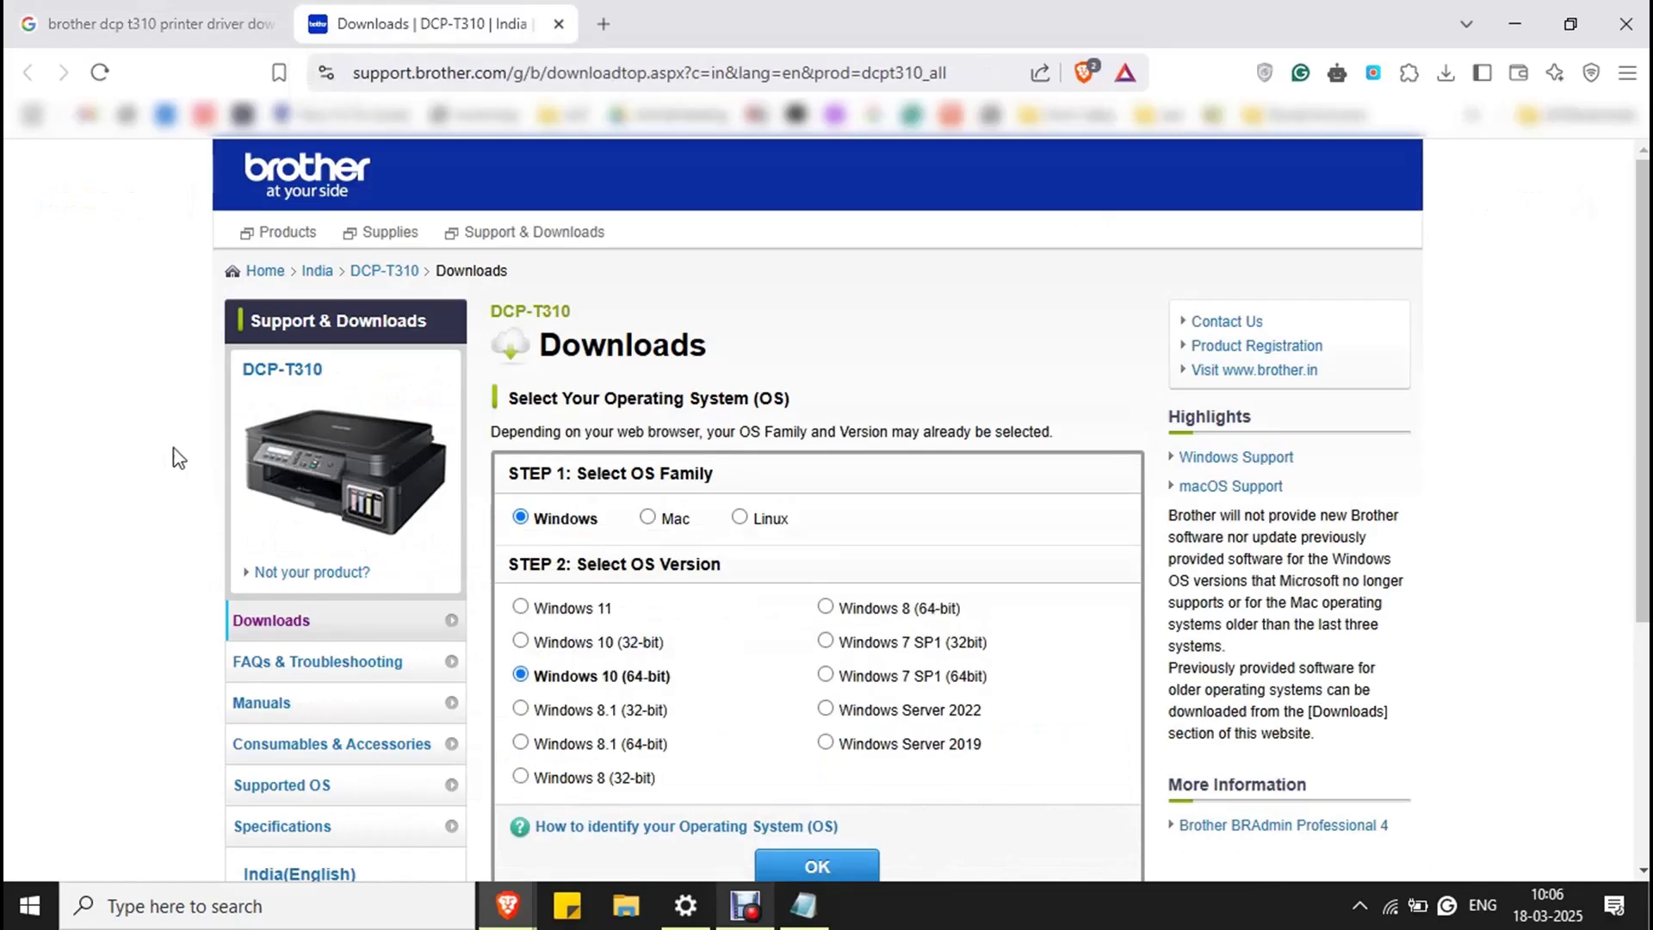
click(552, 521)
scroll(779, 620, down, 2)
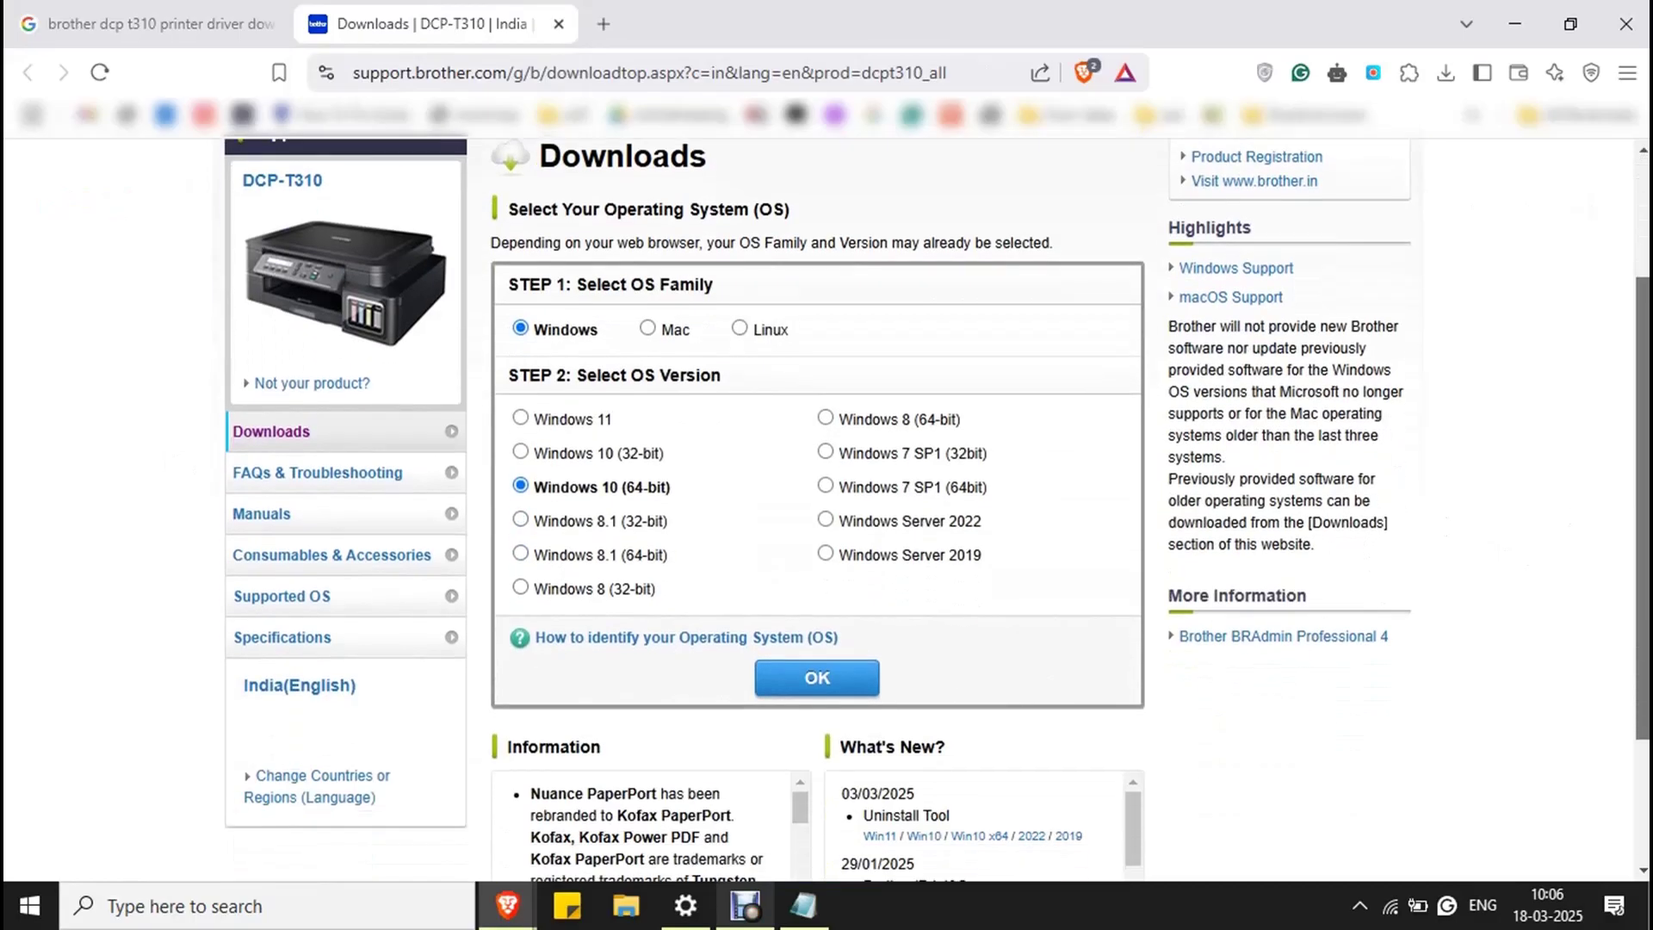
click(785, 674)
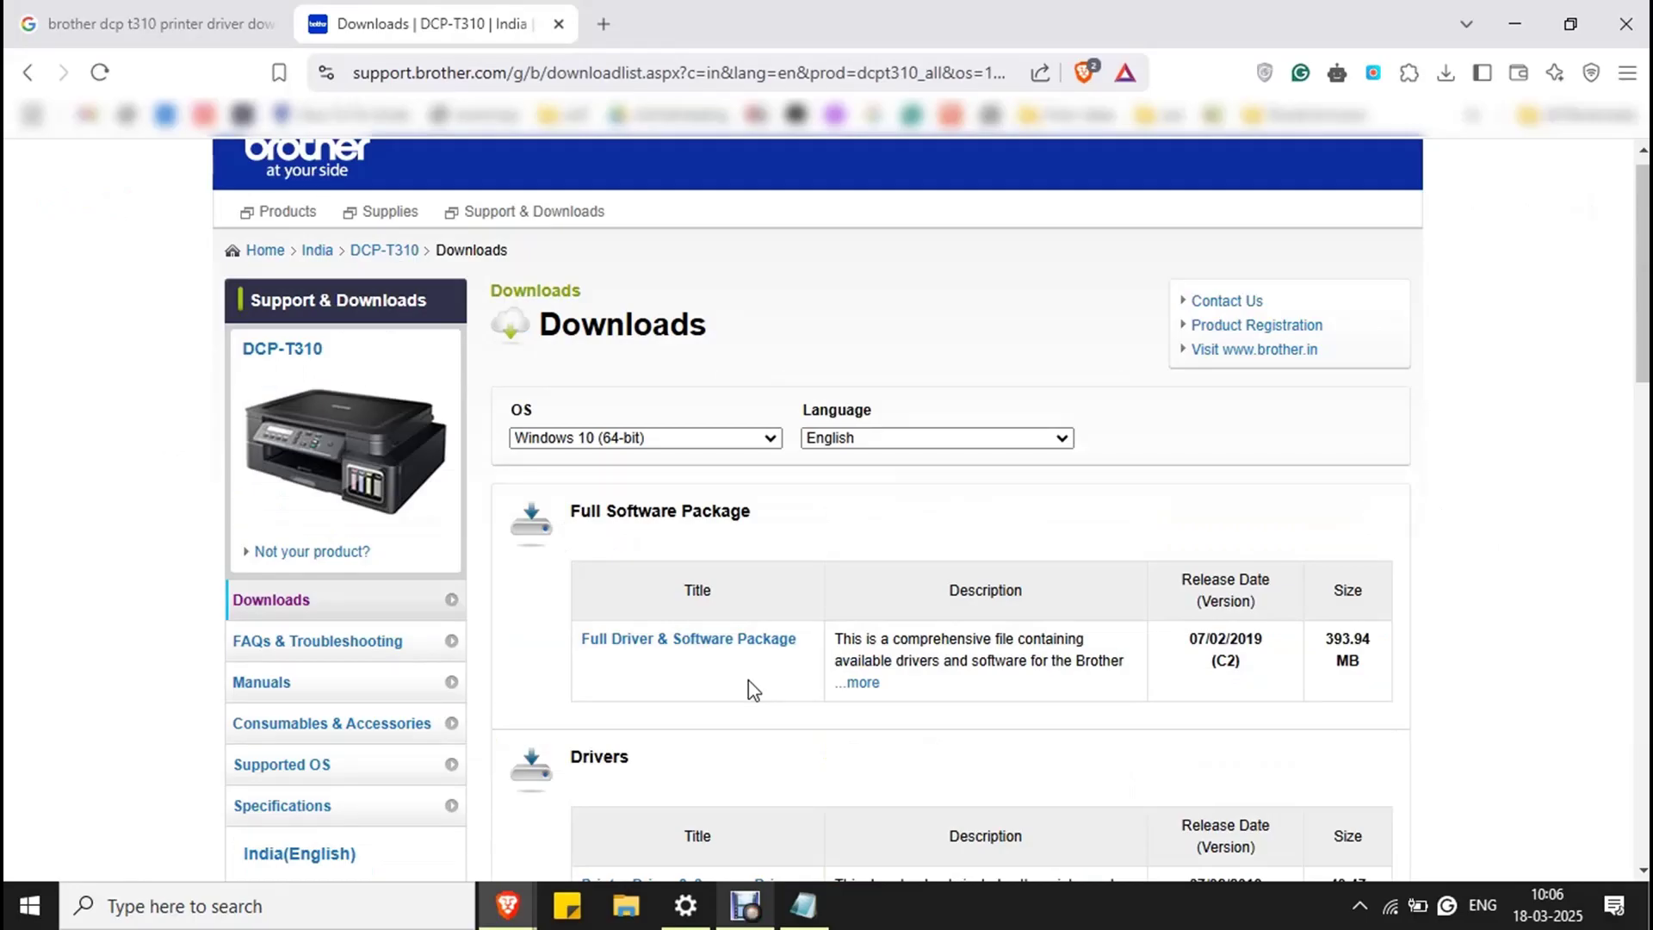
Step: Agree to the EULA and download the Full Driver & Software Package, checking its progress
click(670, 654)
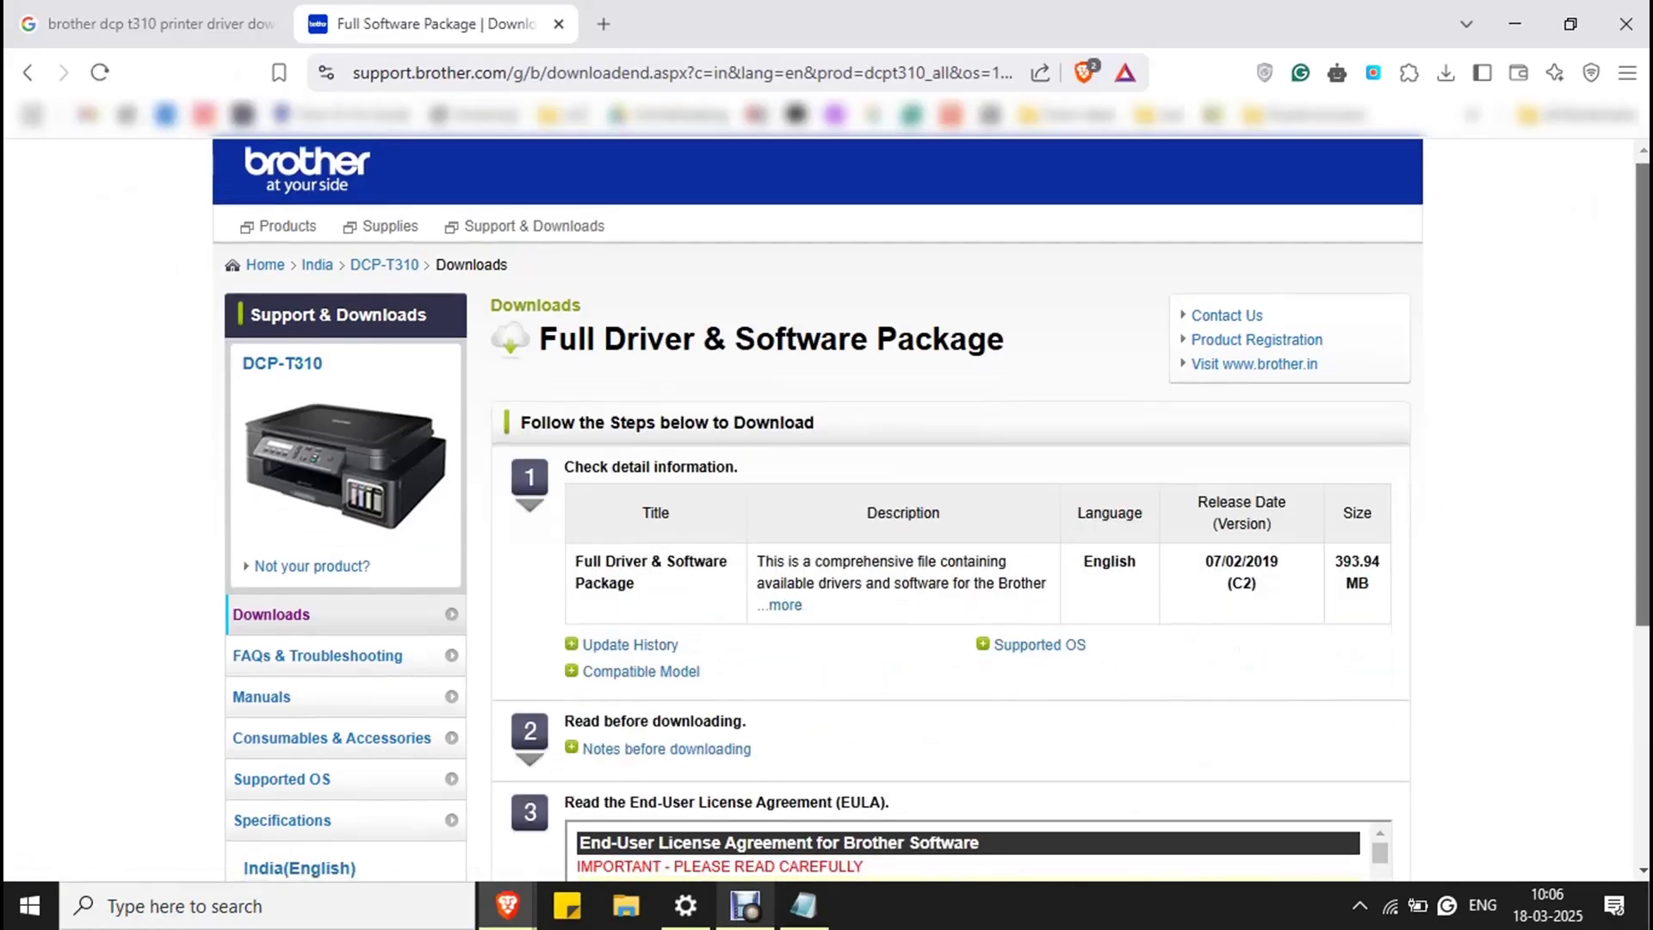
scroll(931, 507, down, 4)
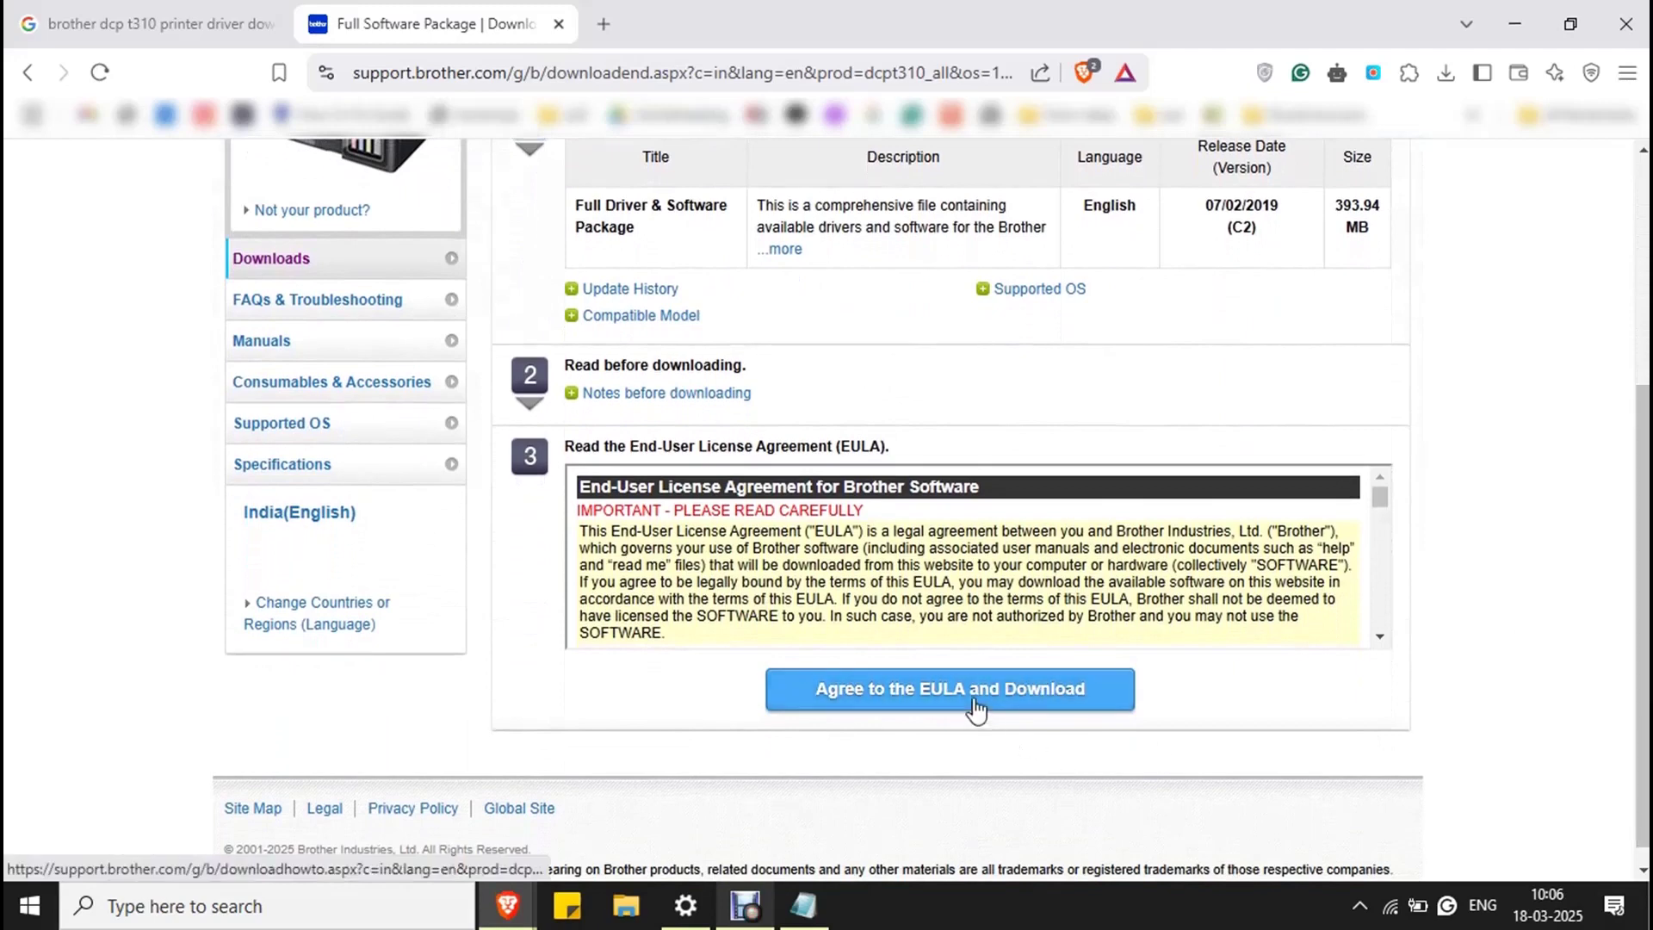
click(975, 708)
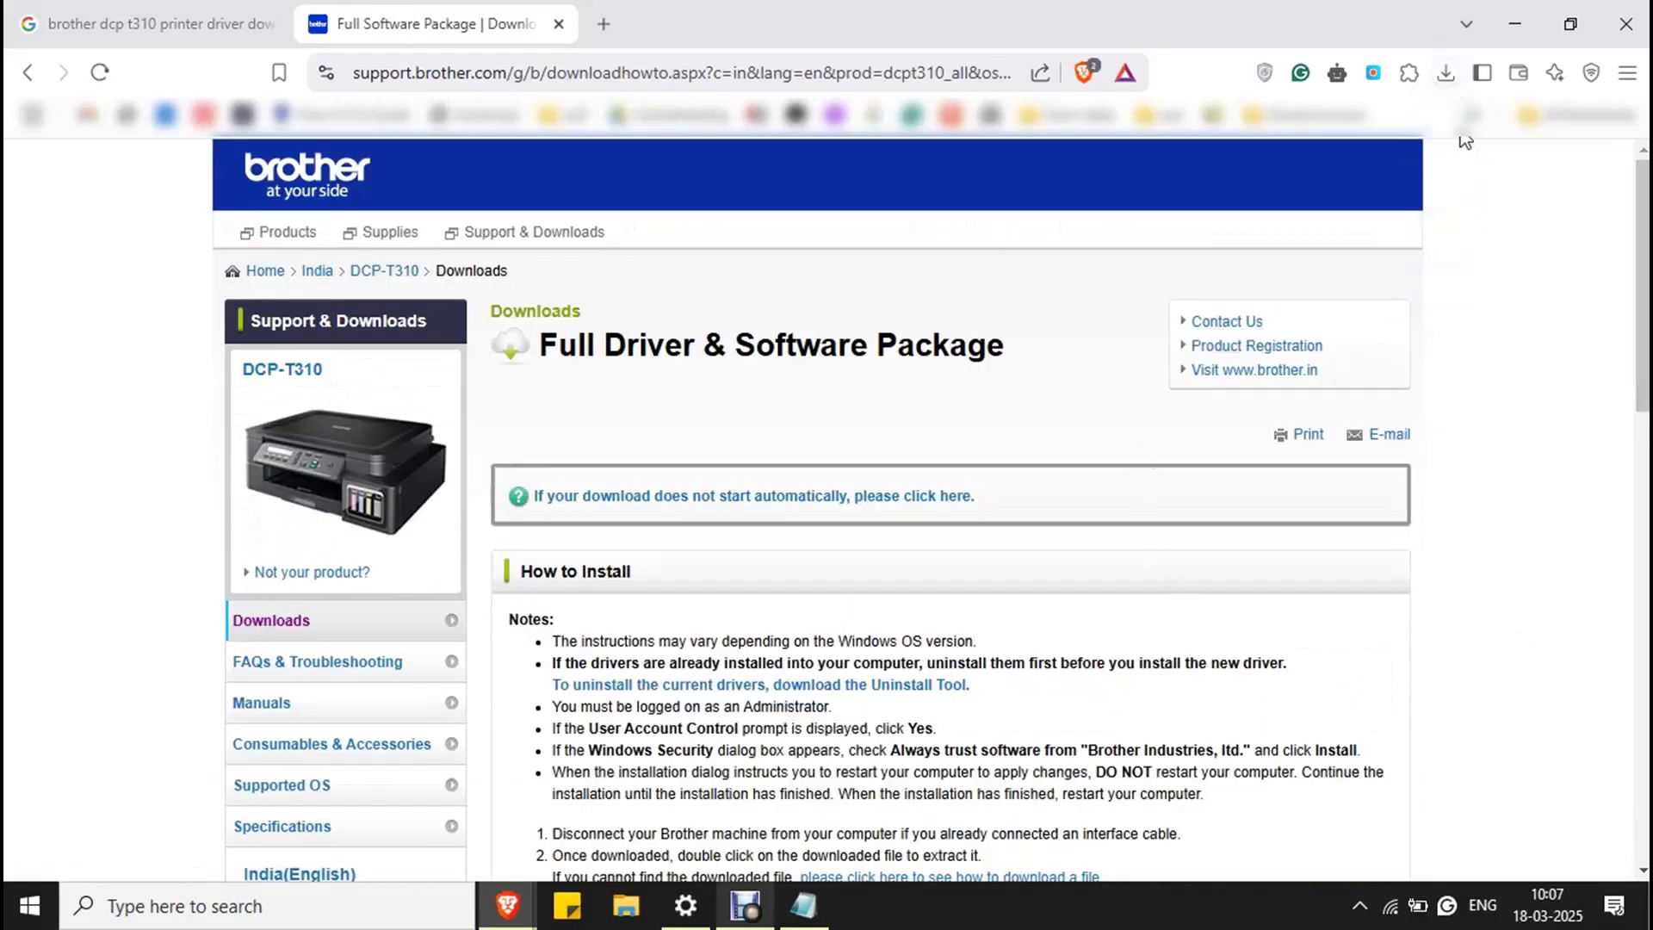
click(1448, 79)
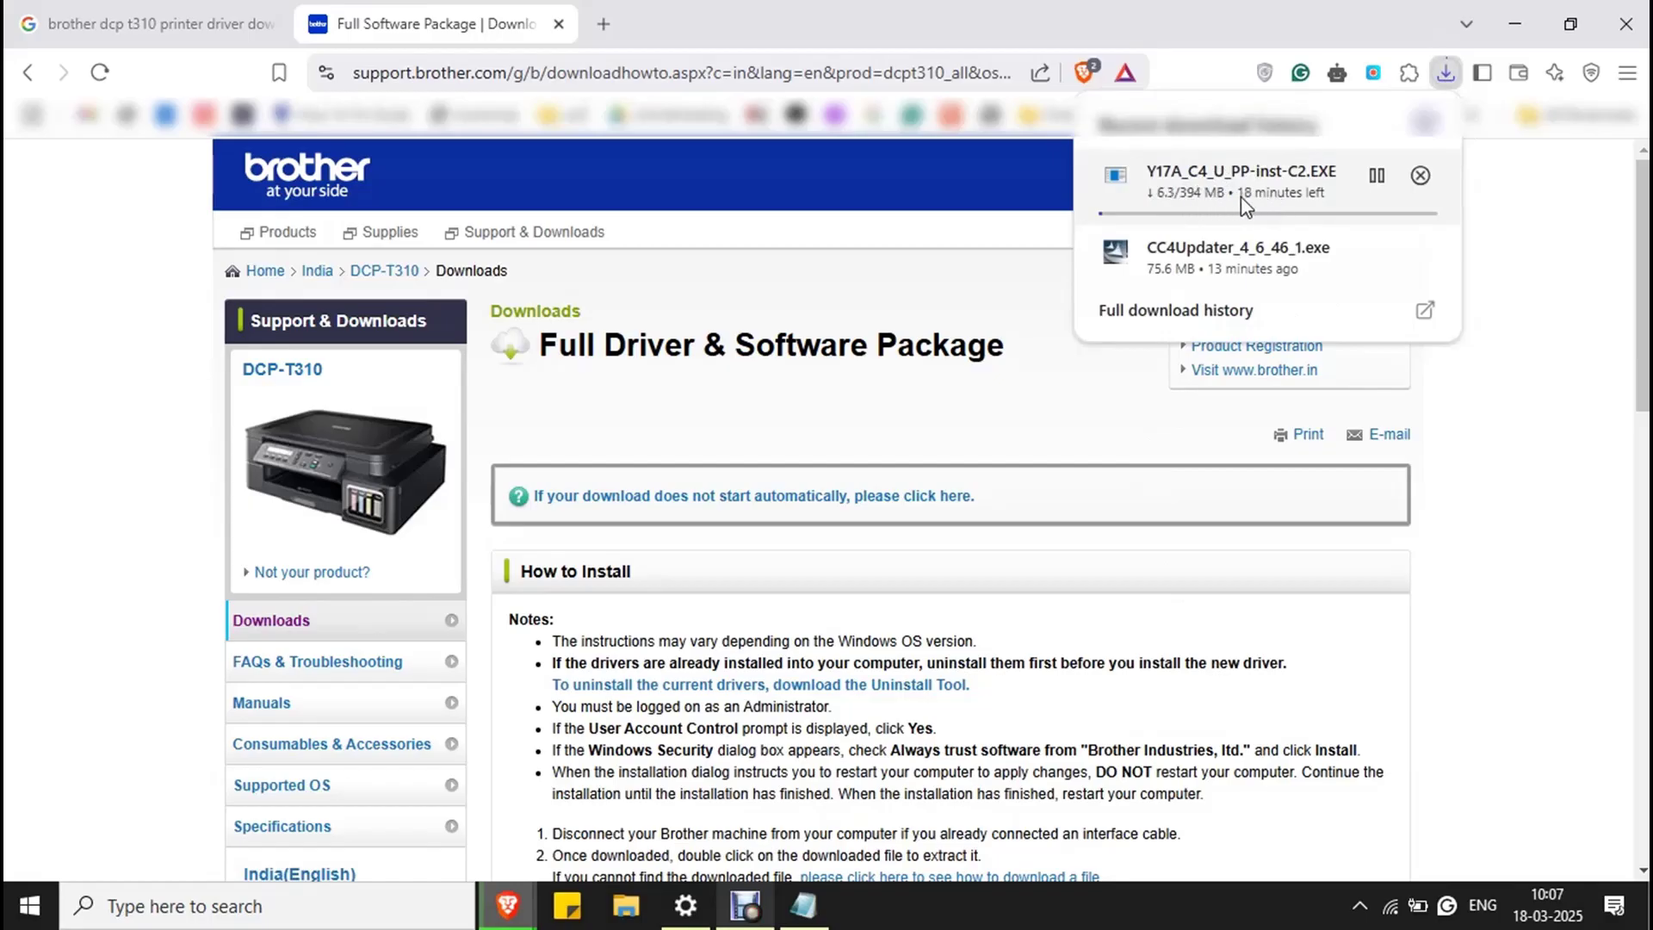
click(1471, 153)
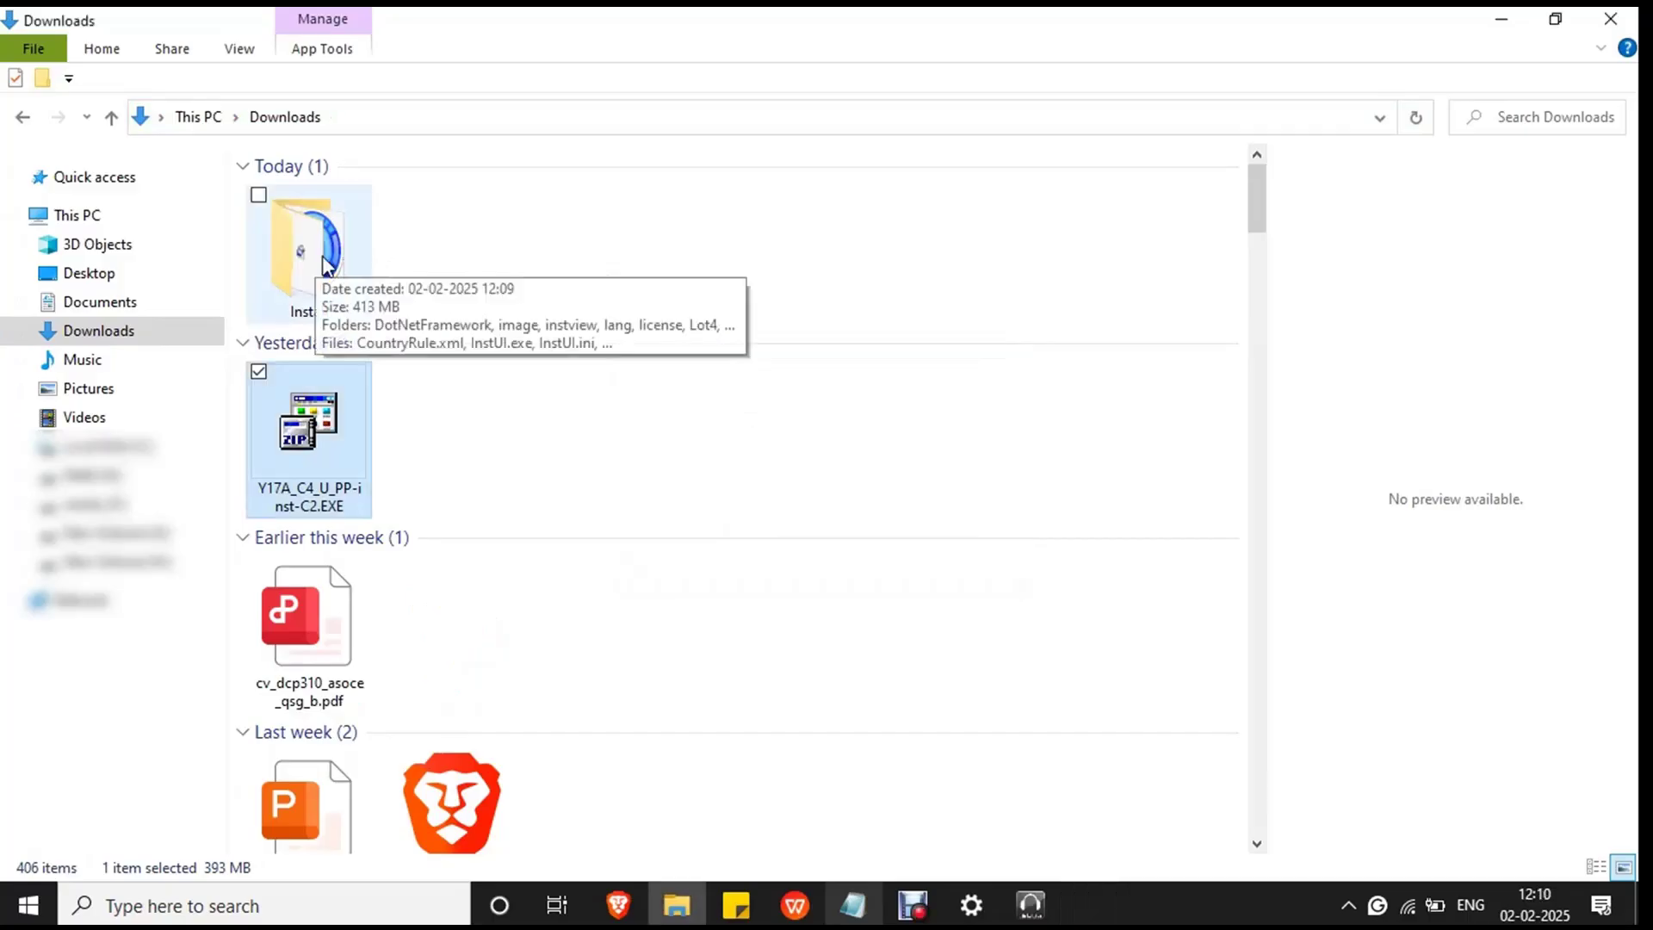
Step: Run start.exe from the extracted Install folder as administrator
double_click(325, 263)
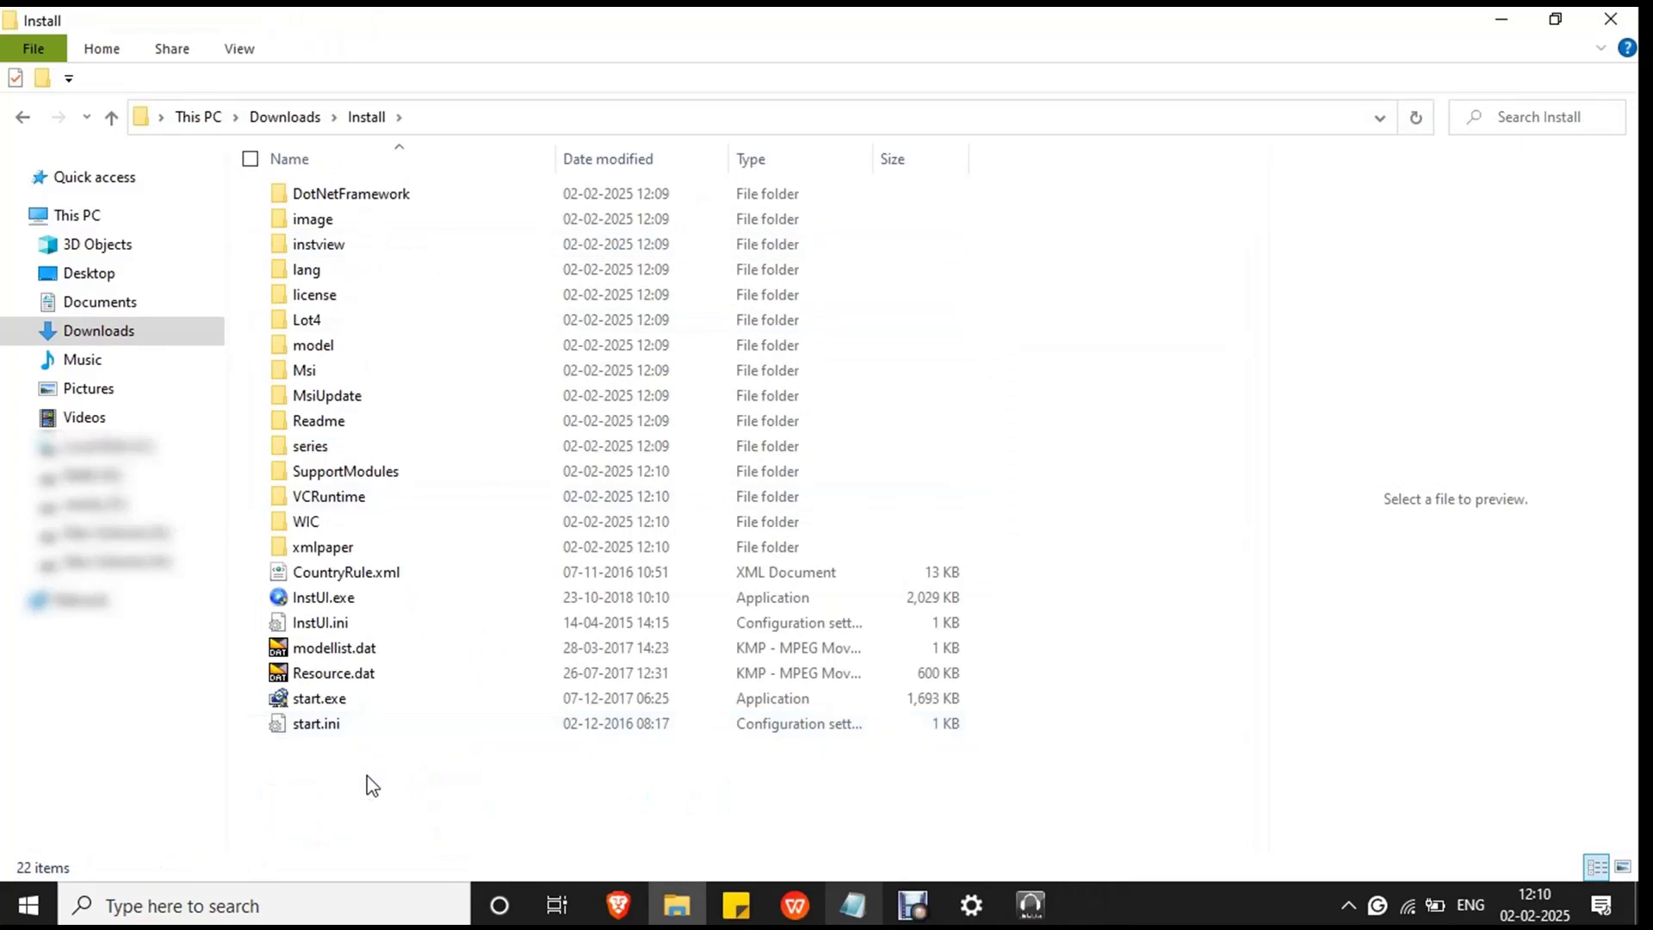
right_click(350, 700)
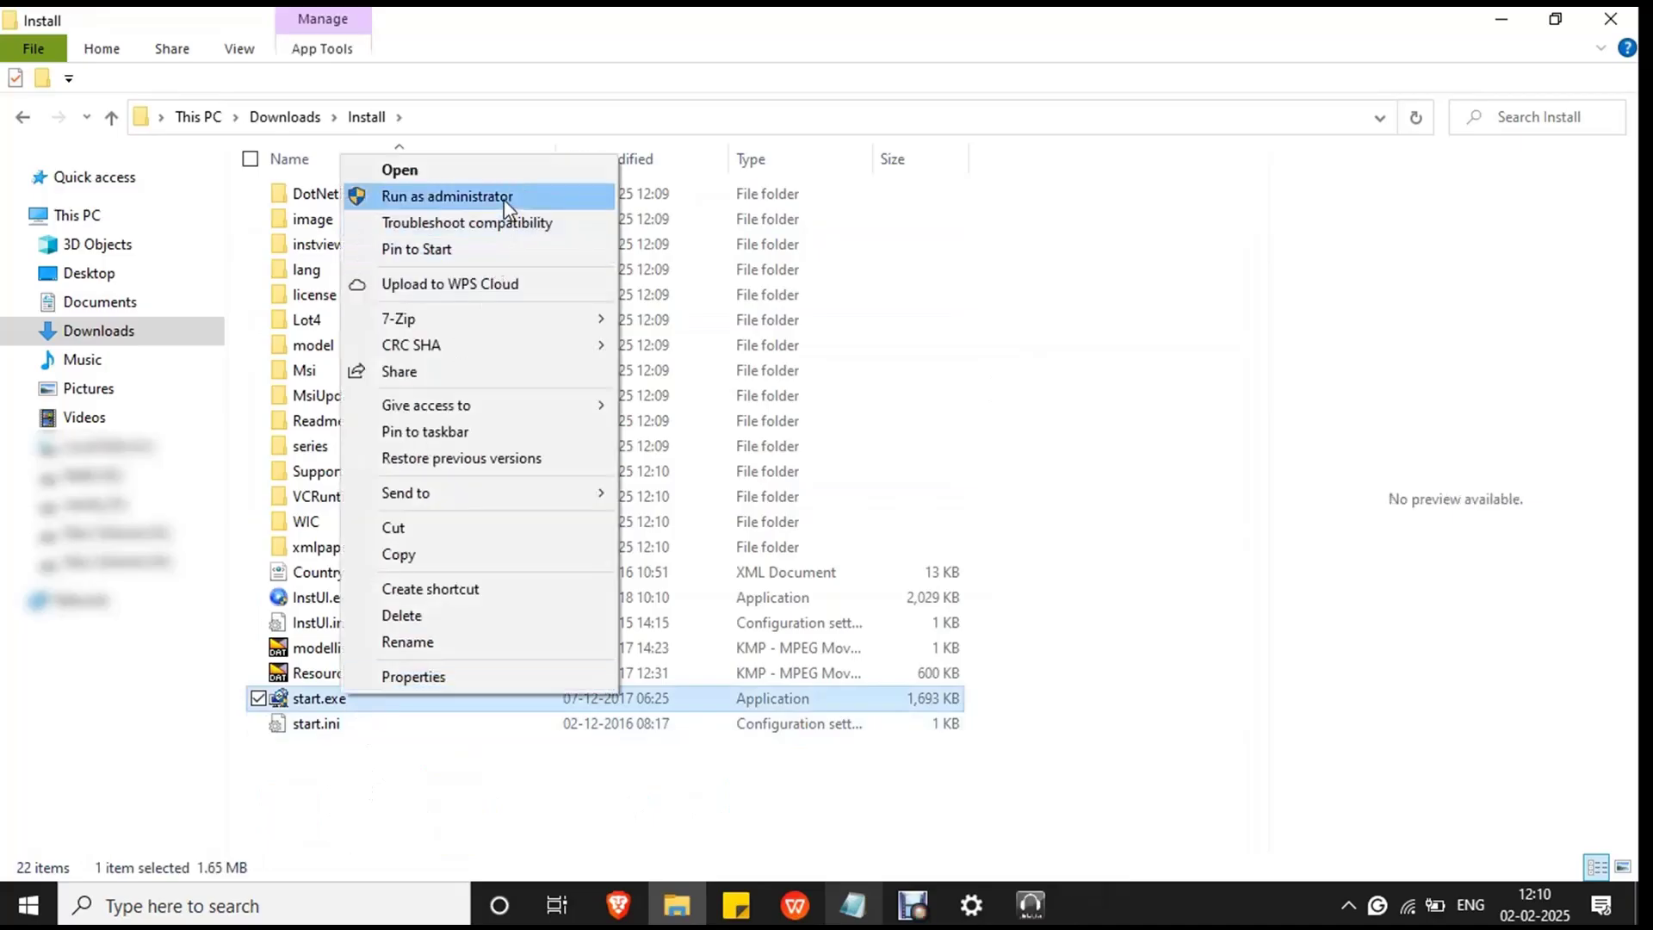
click(504, 197)
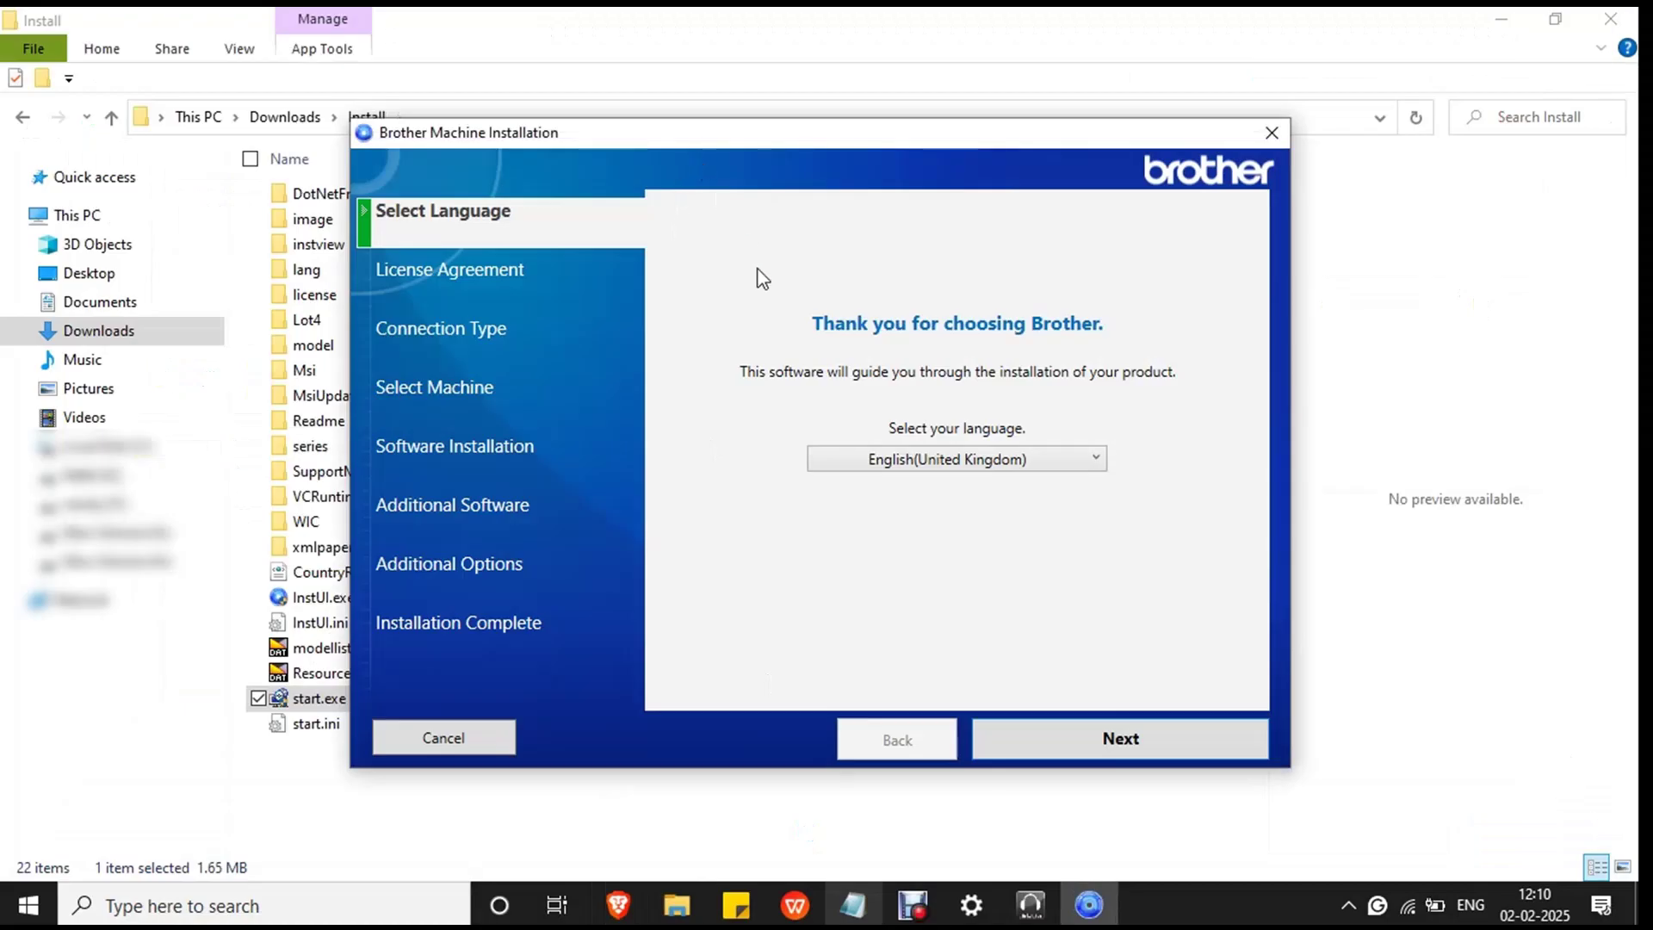
Step: Keep English (United Kingdom), accept the licence agreement, and continue to Connection Type
click(1050, 465)
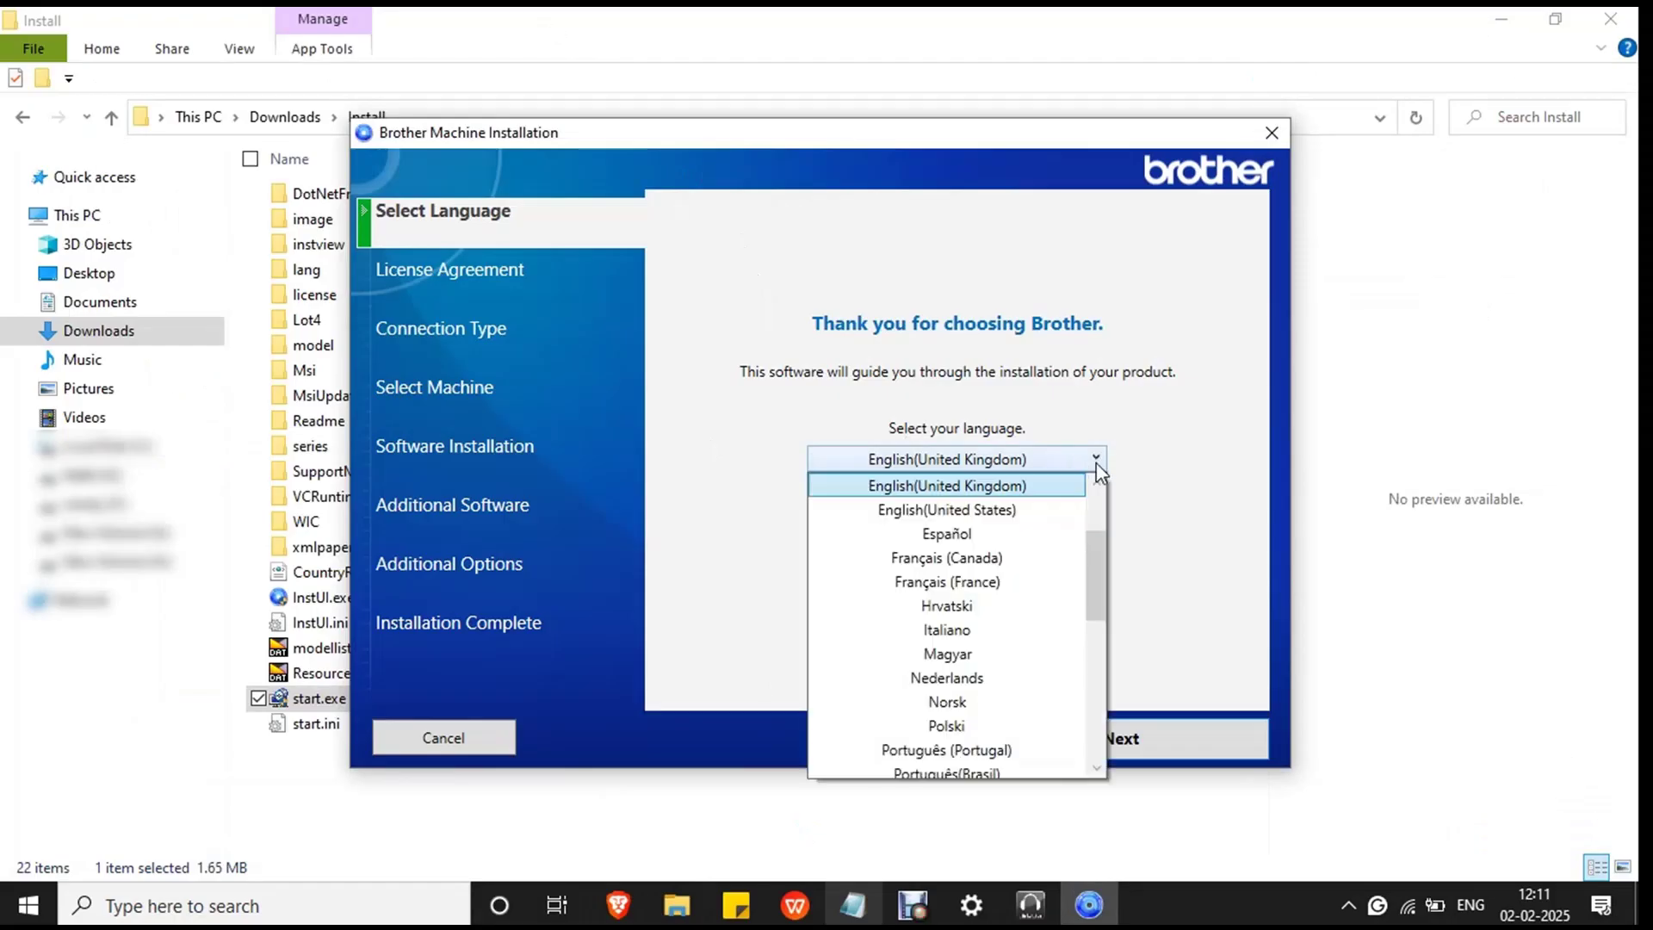
click(1027, 487)
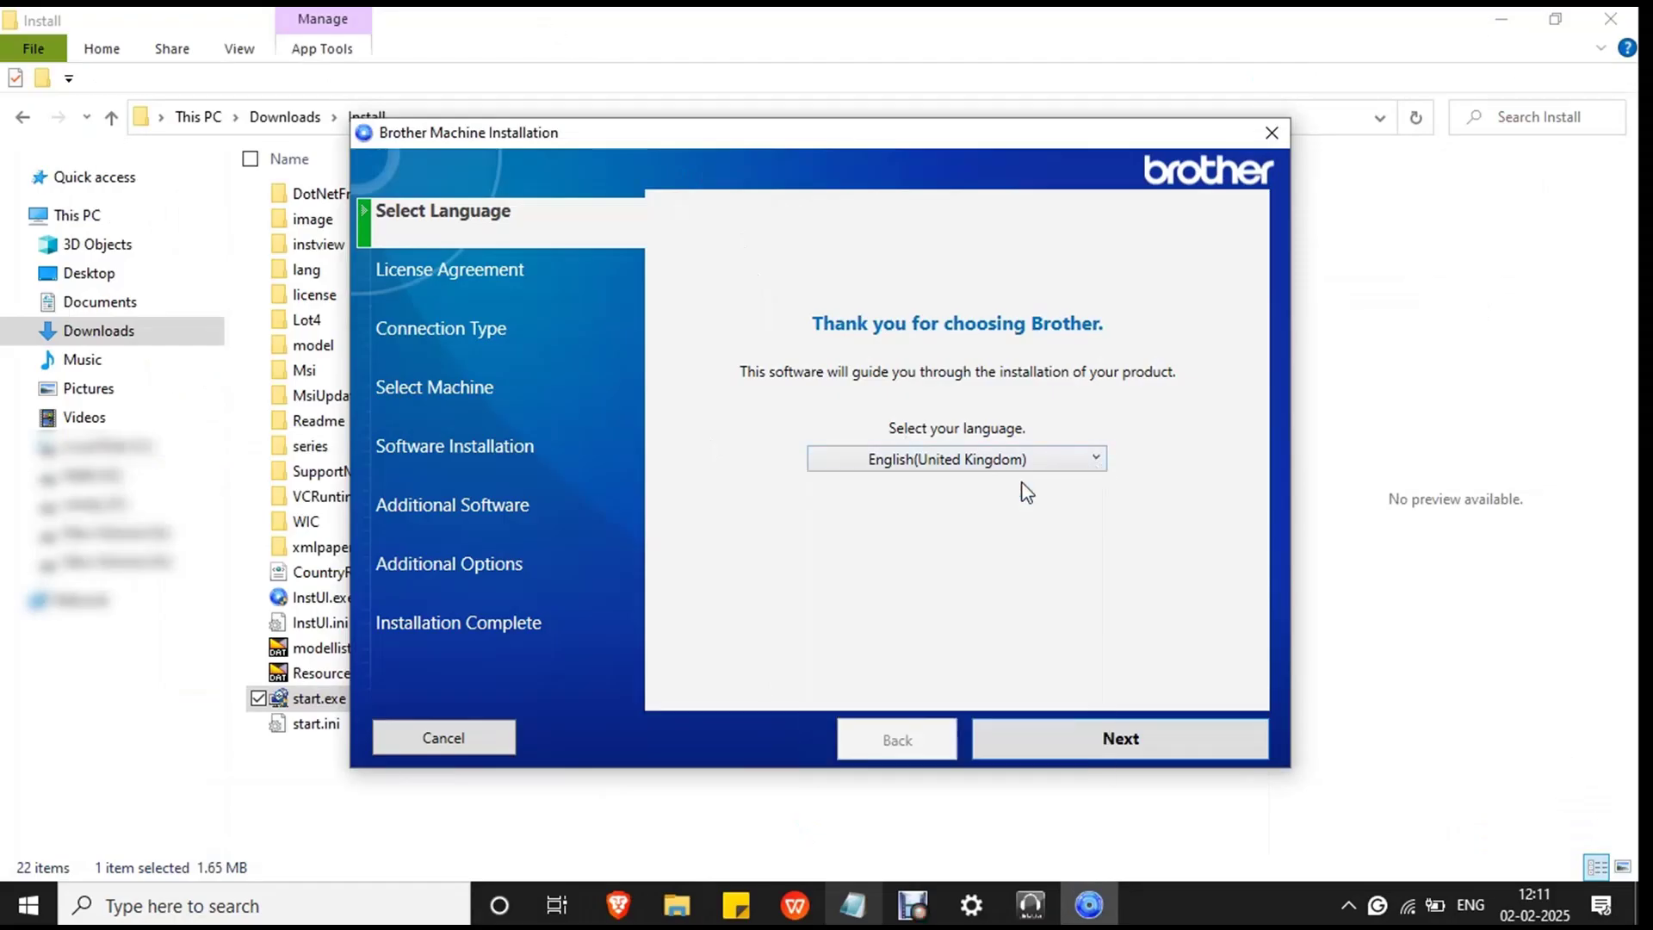
click(1120, 742)
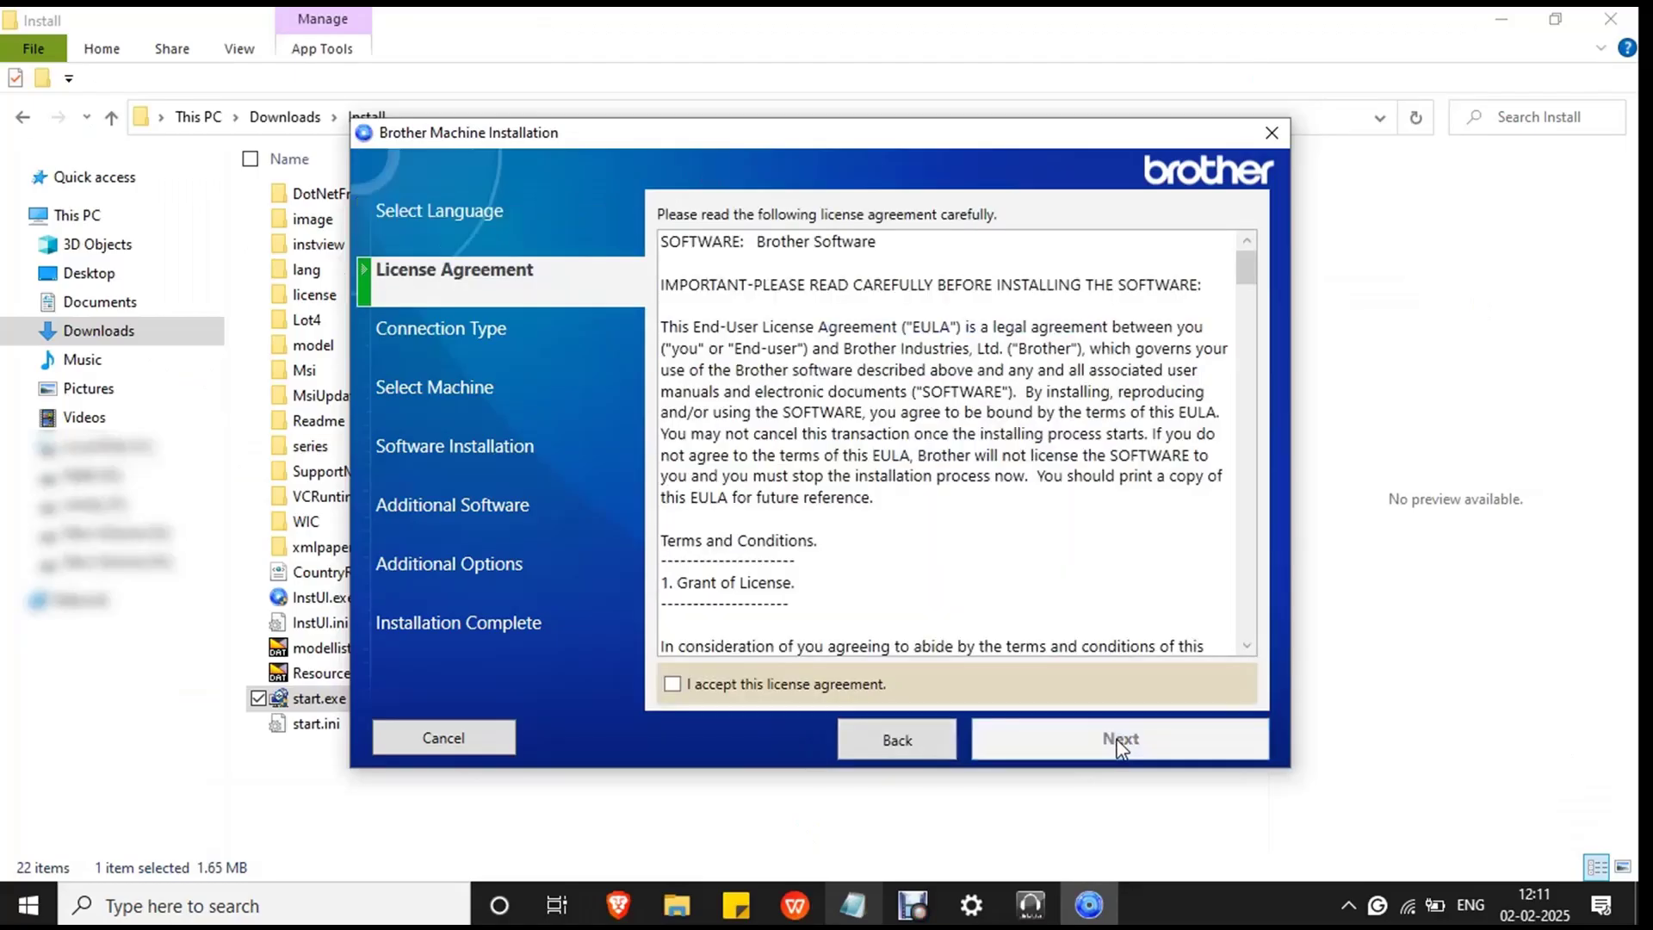
click(688, 694)
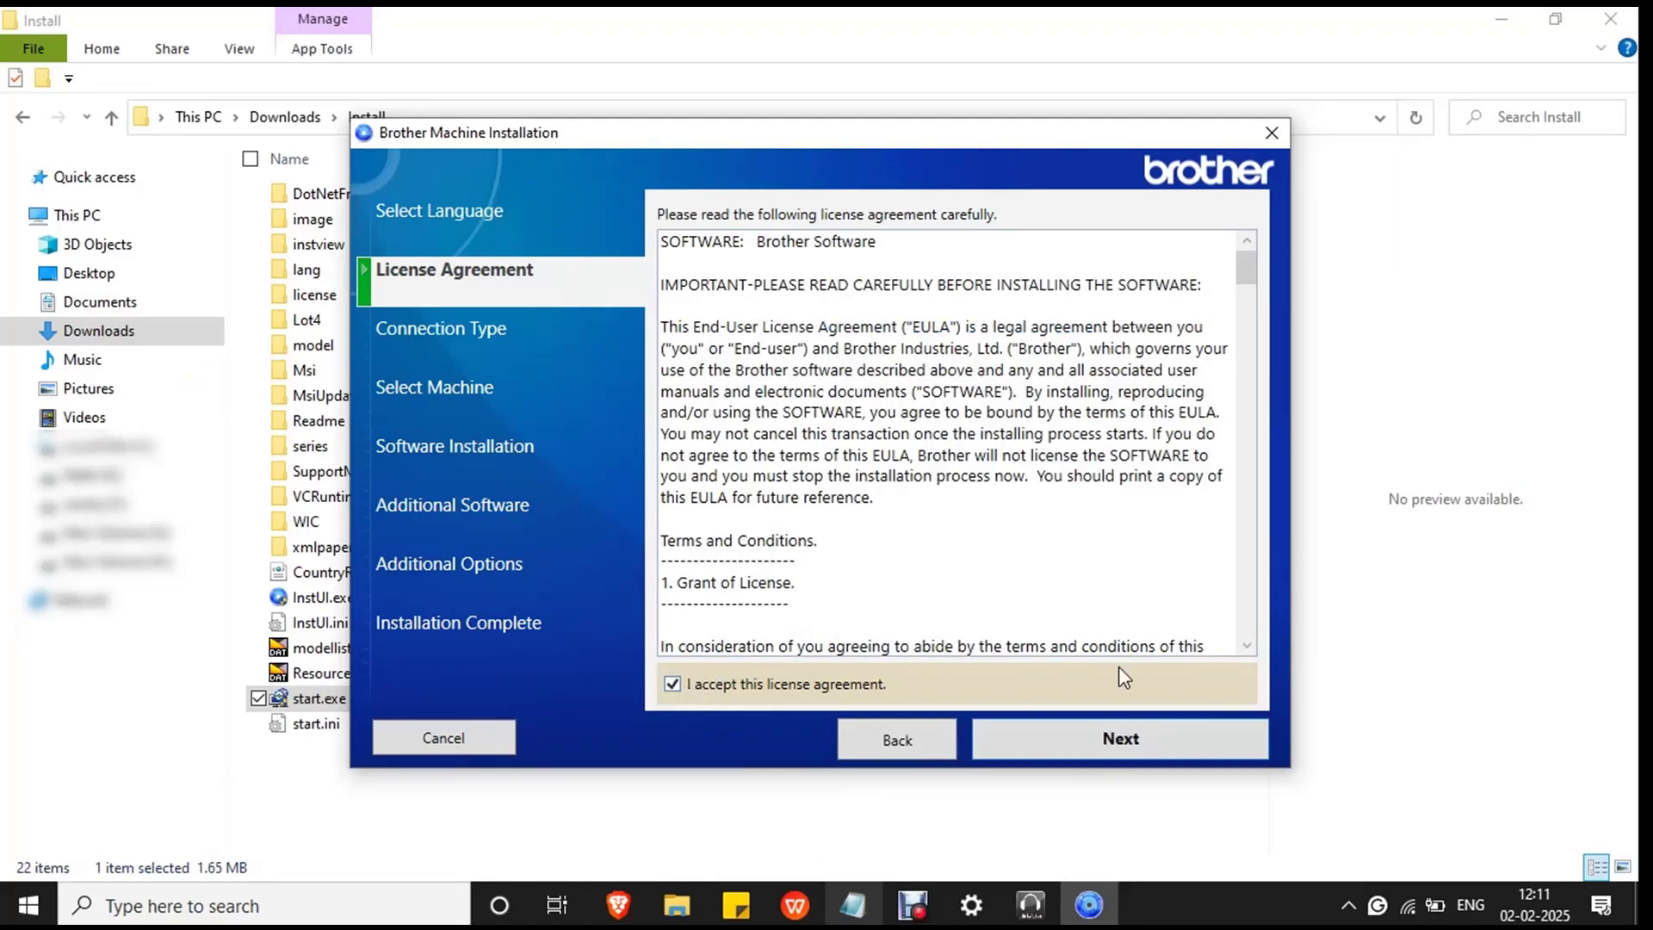
click(1124, 758)
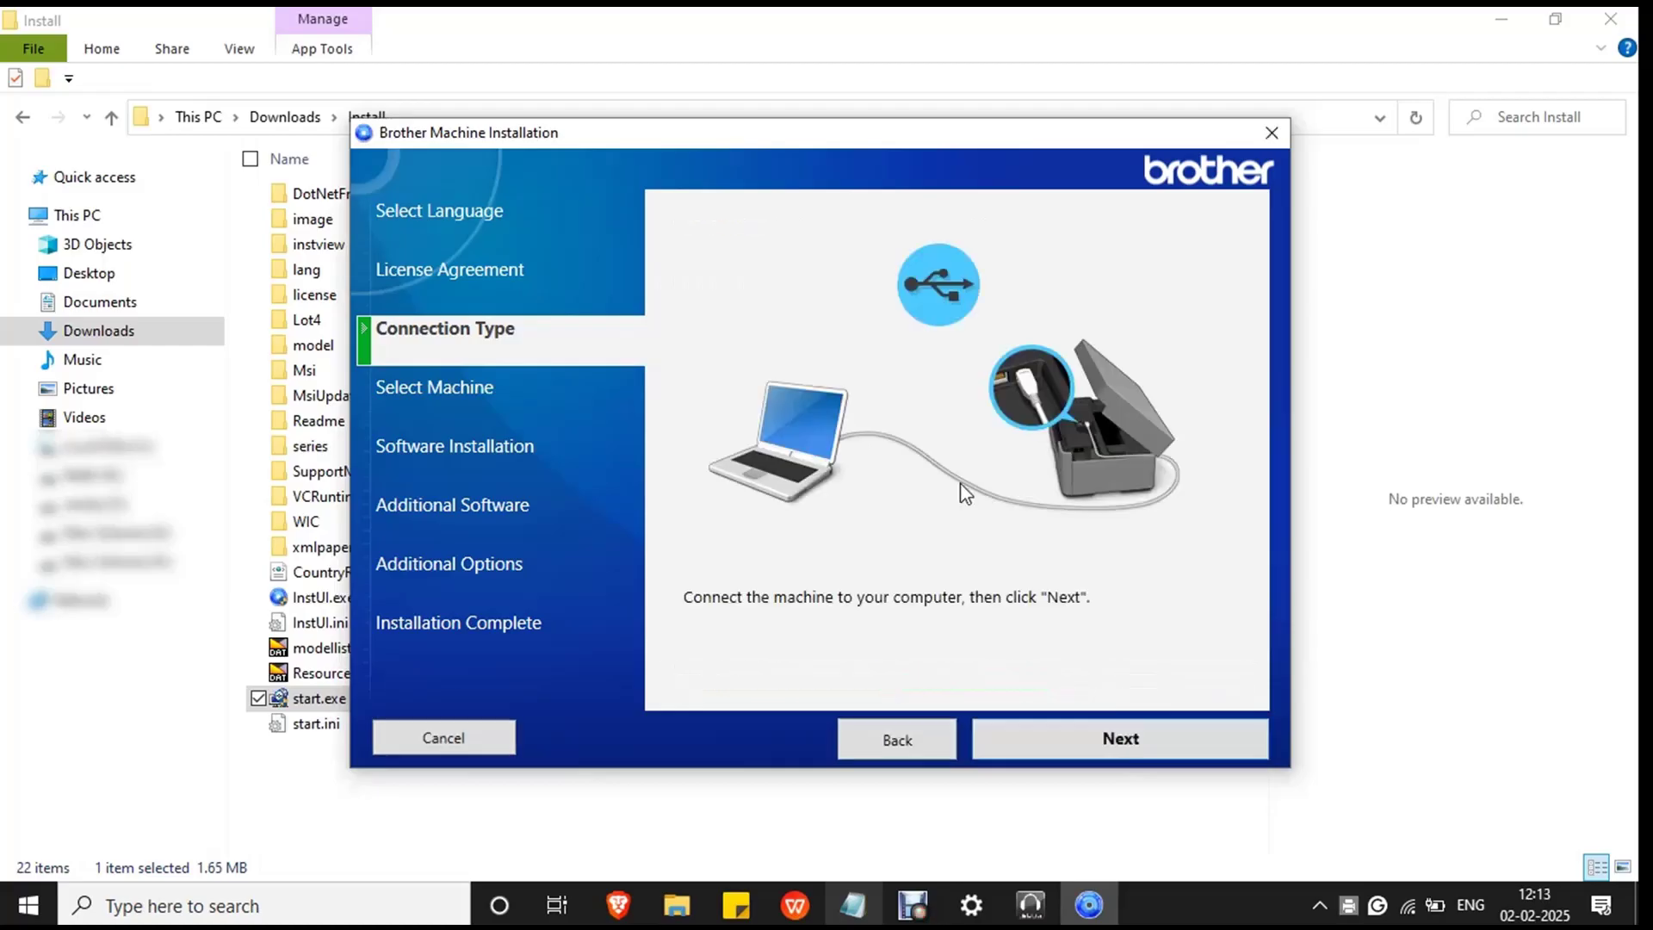
Step: Refresh until the USB DCP-T310 appears, select it, and start the Standard installation
click(1120, 740)
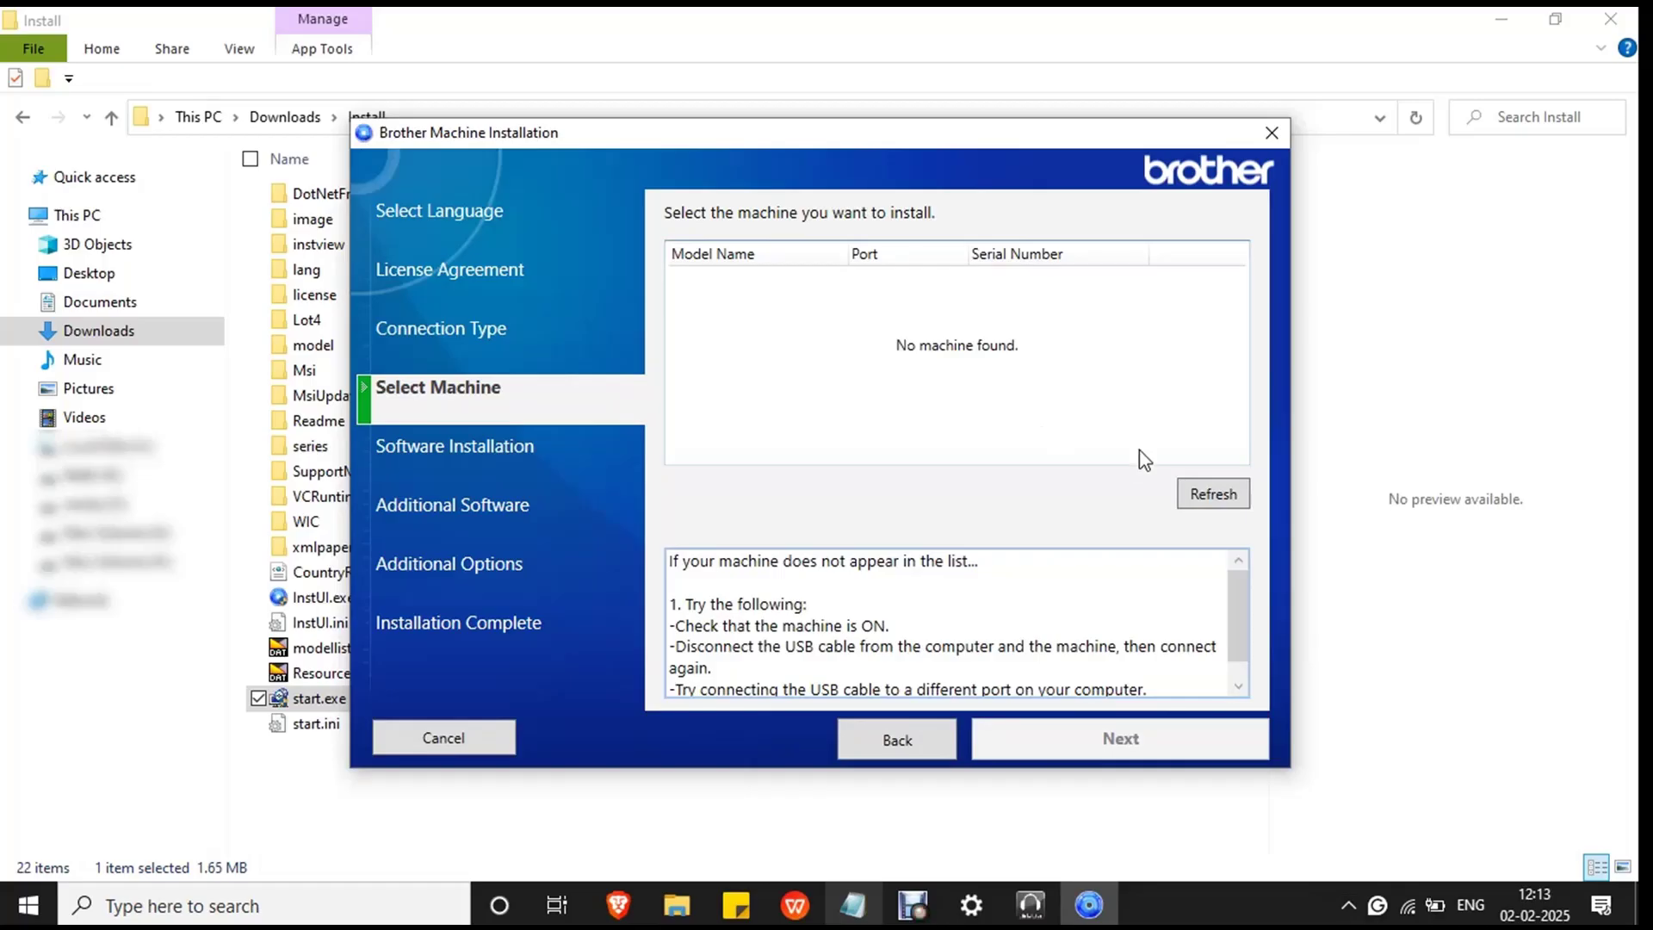
click(1223, 494)
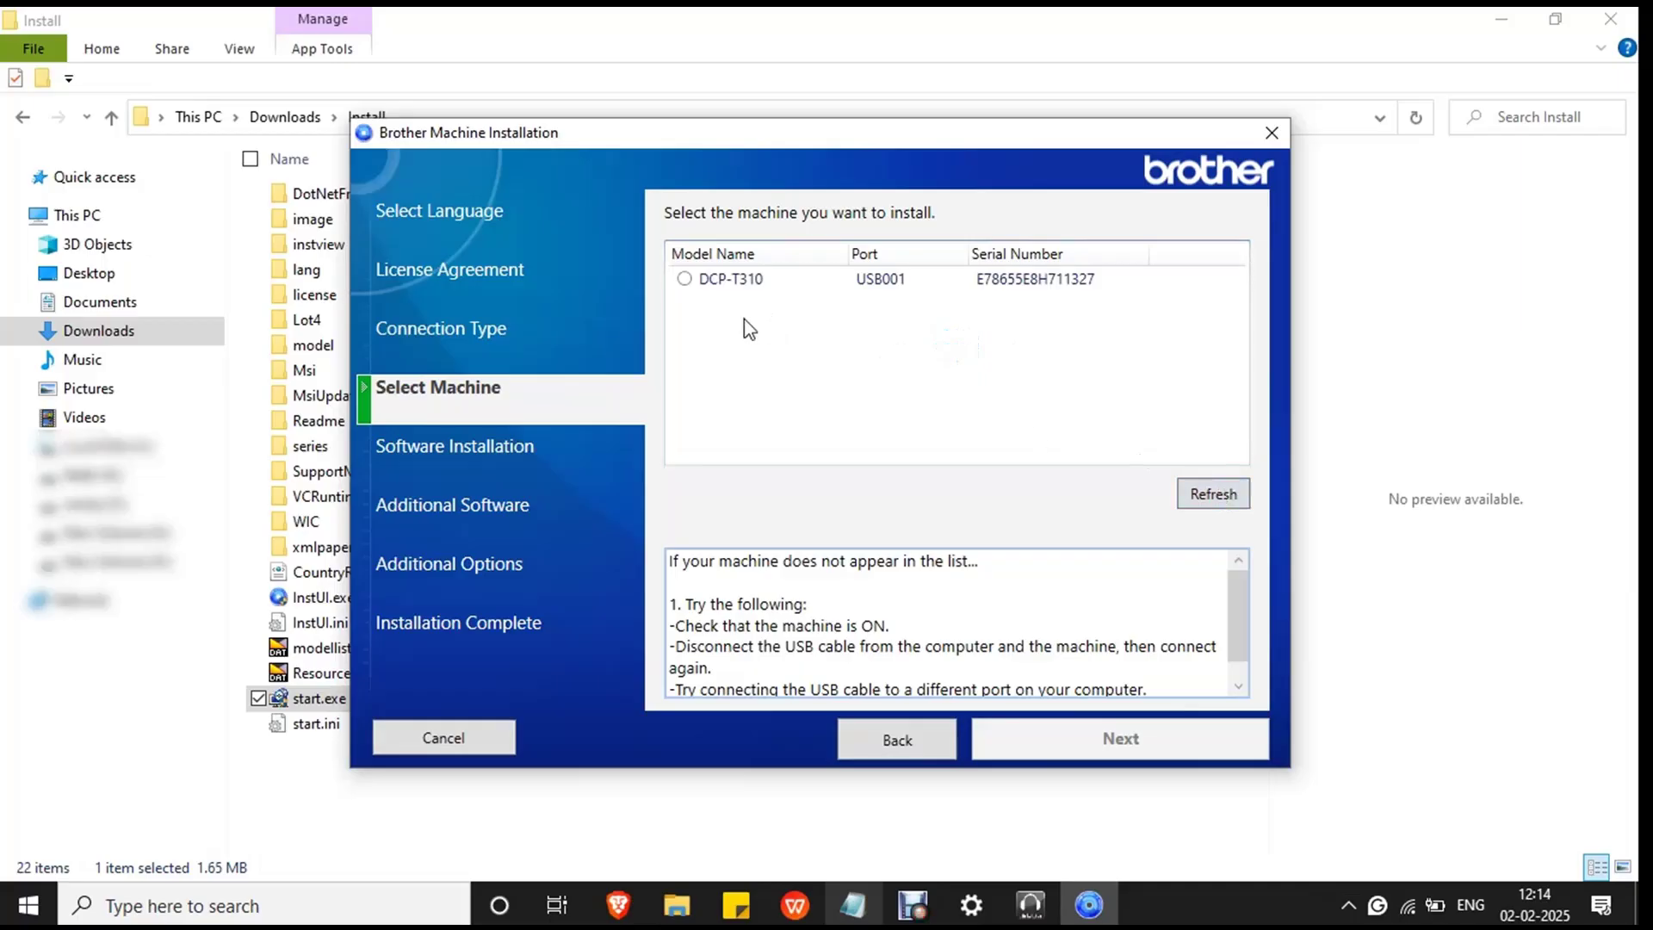
click(693, 281)
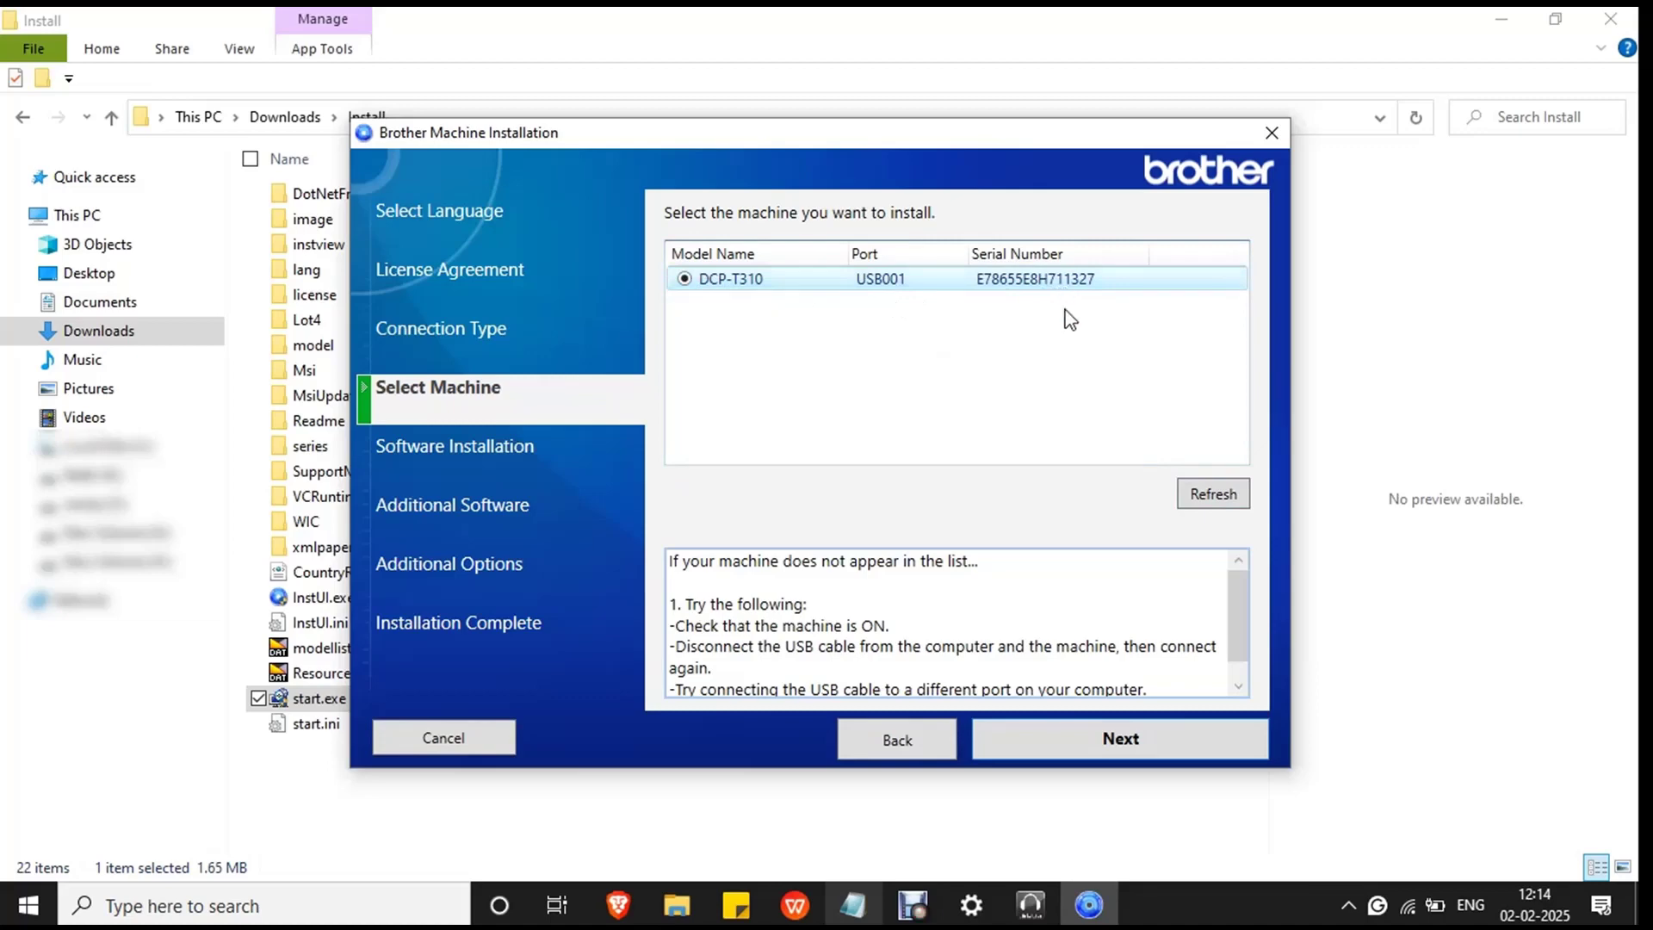
click(1141, 742)
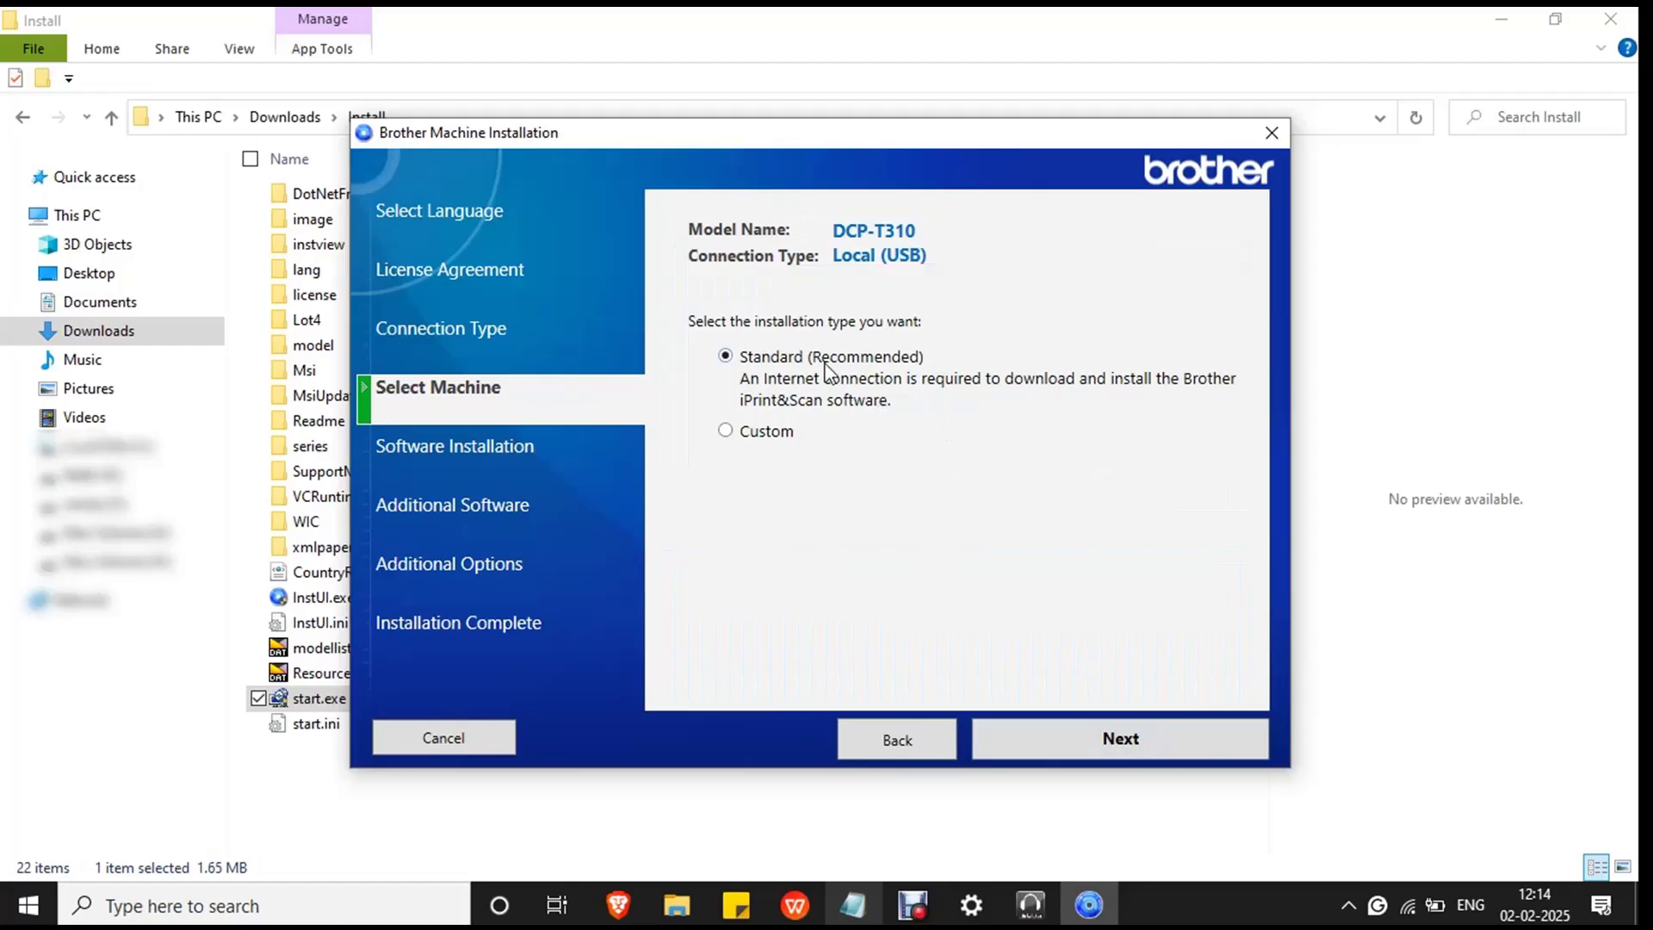
click(1113, 742)
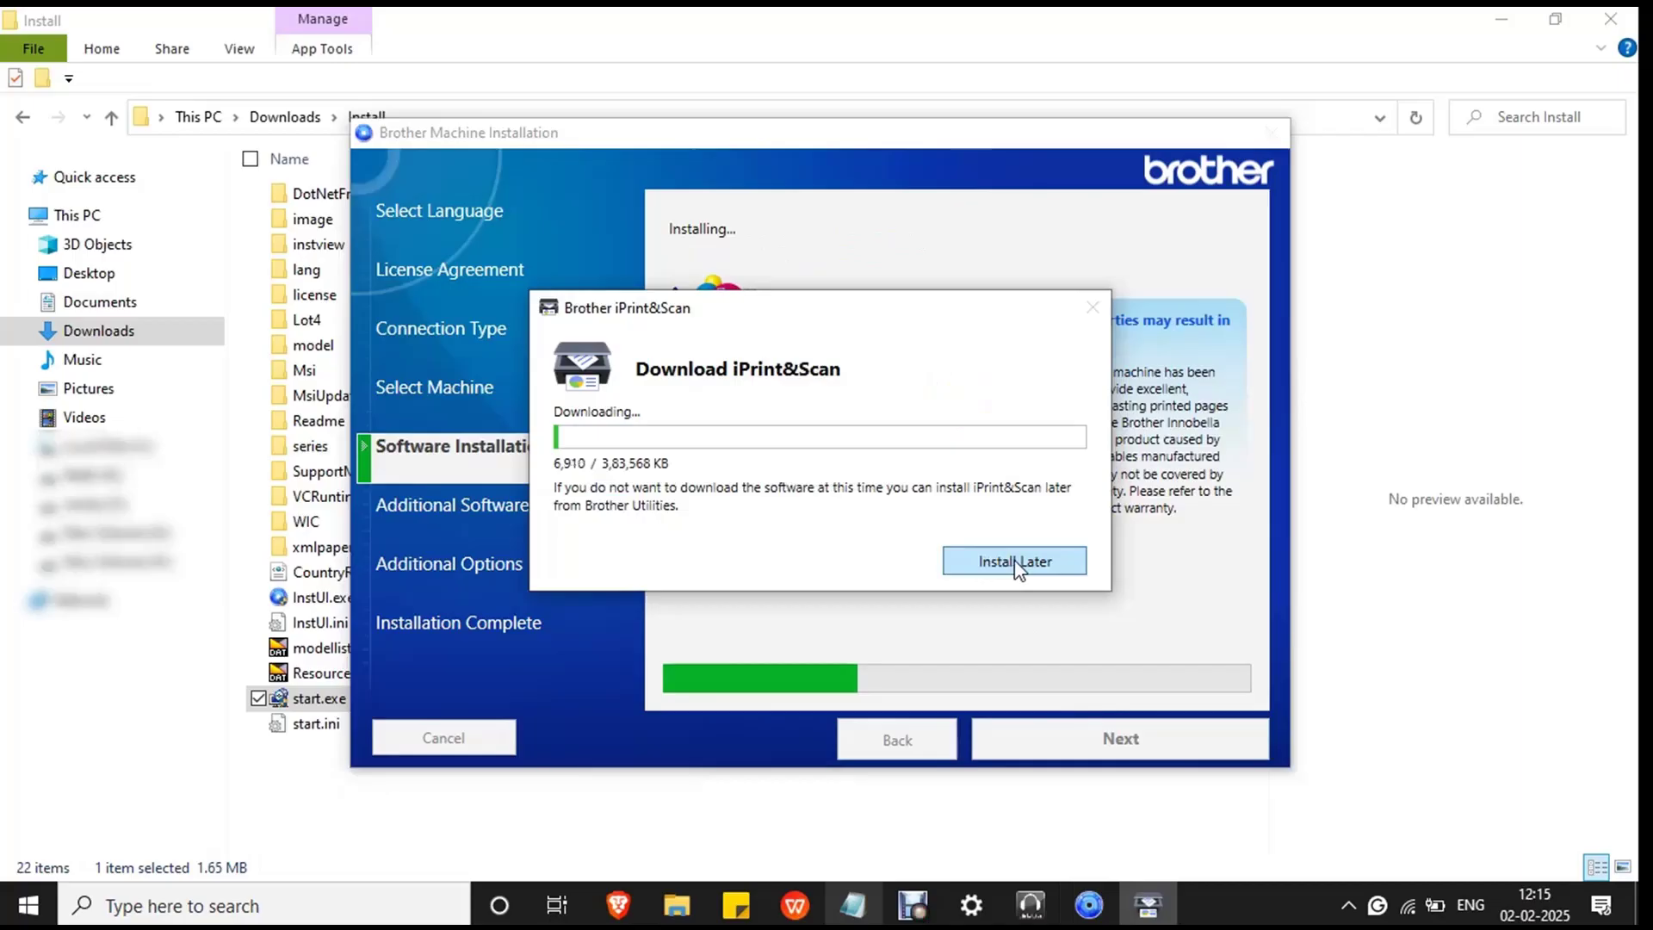
Step: Defer the iPrint&Scan download, skip PaperPort and the extra options, and finish the DCP-T310 installer
click(1017, 564)
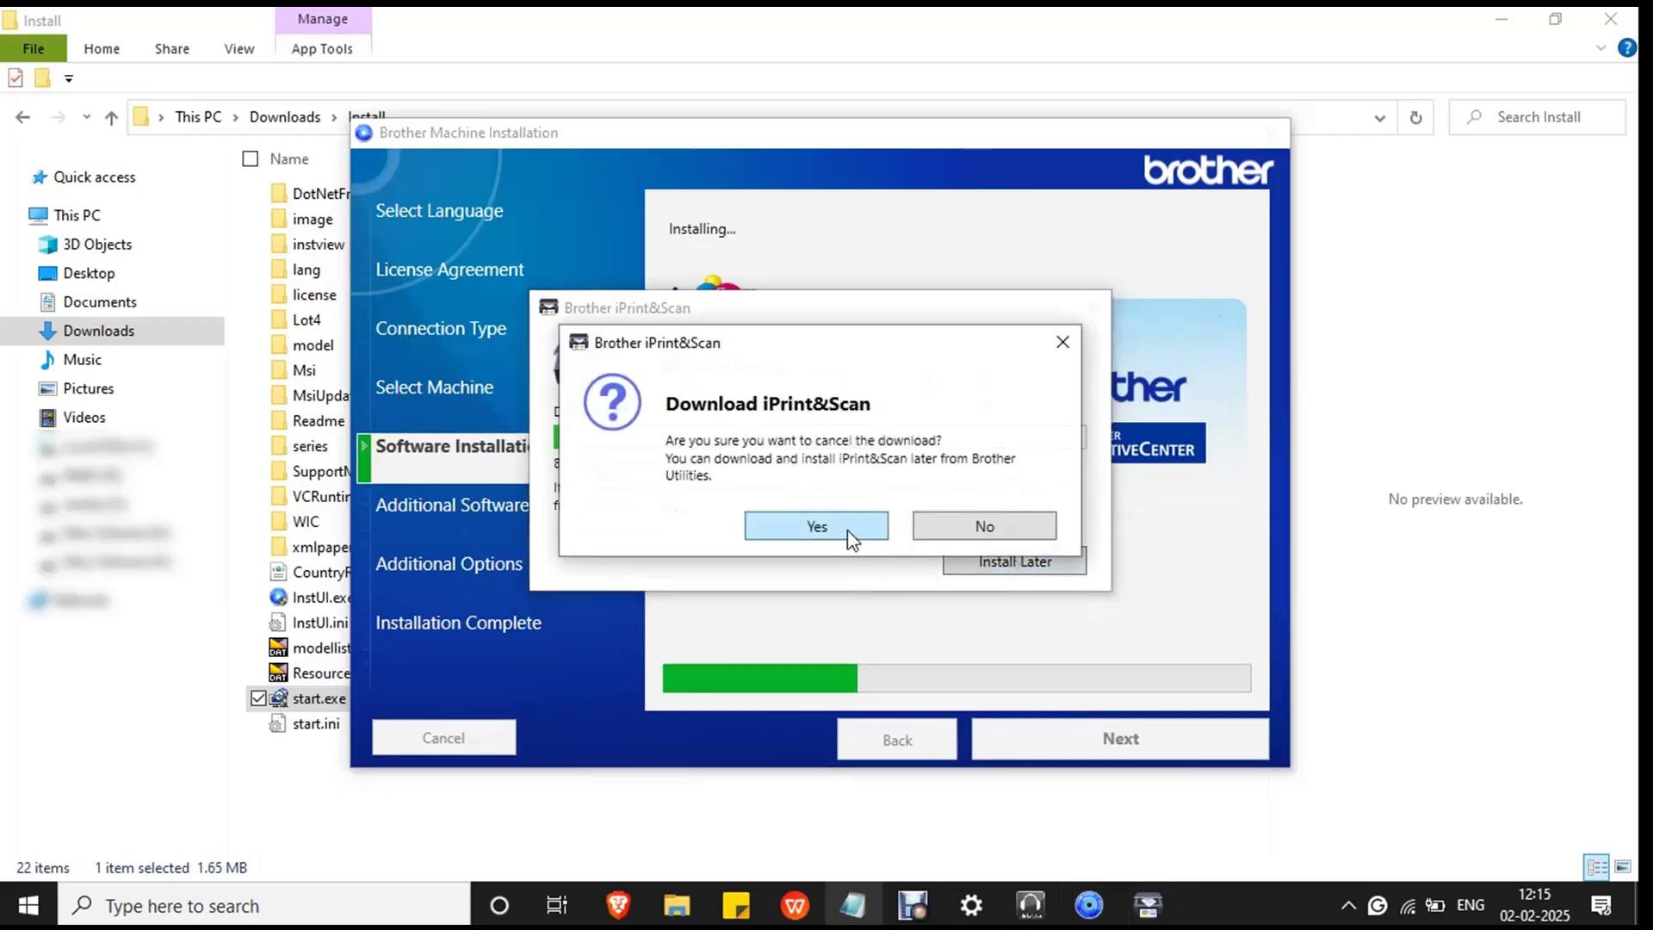
click(850, 538)
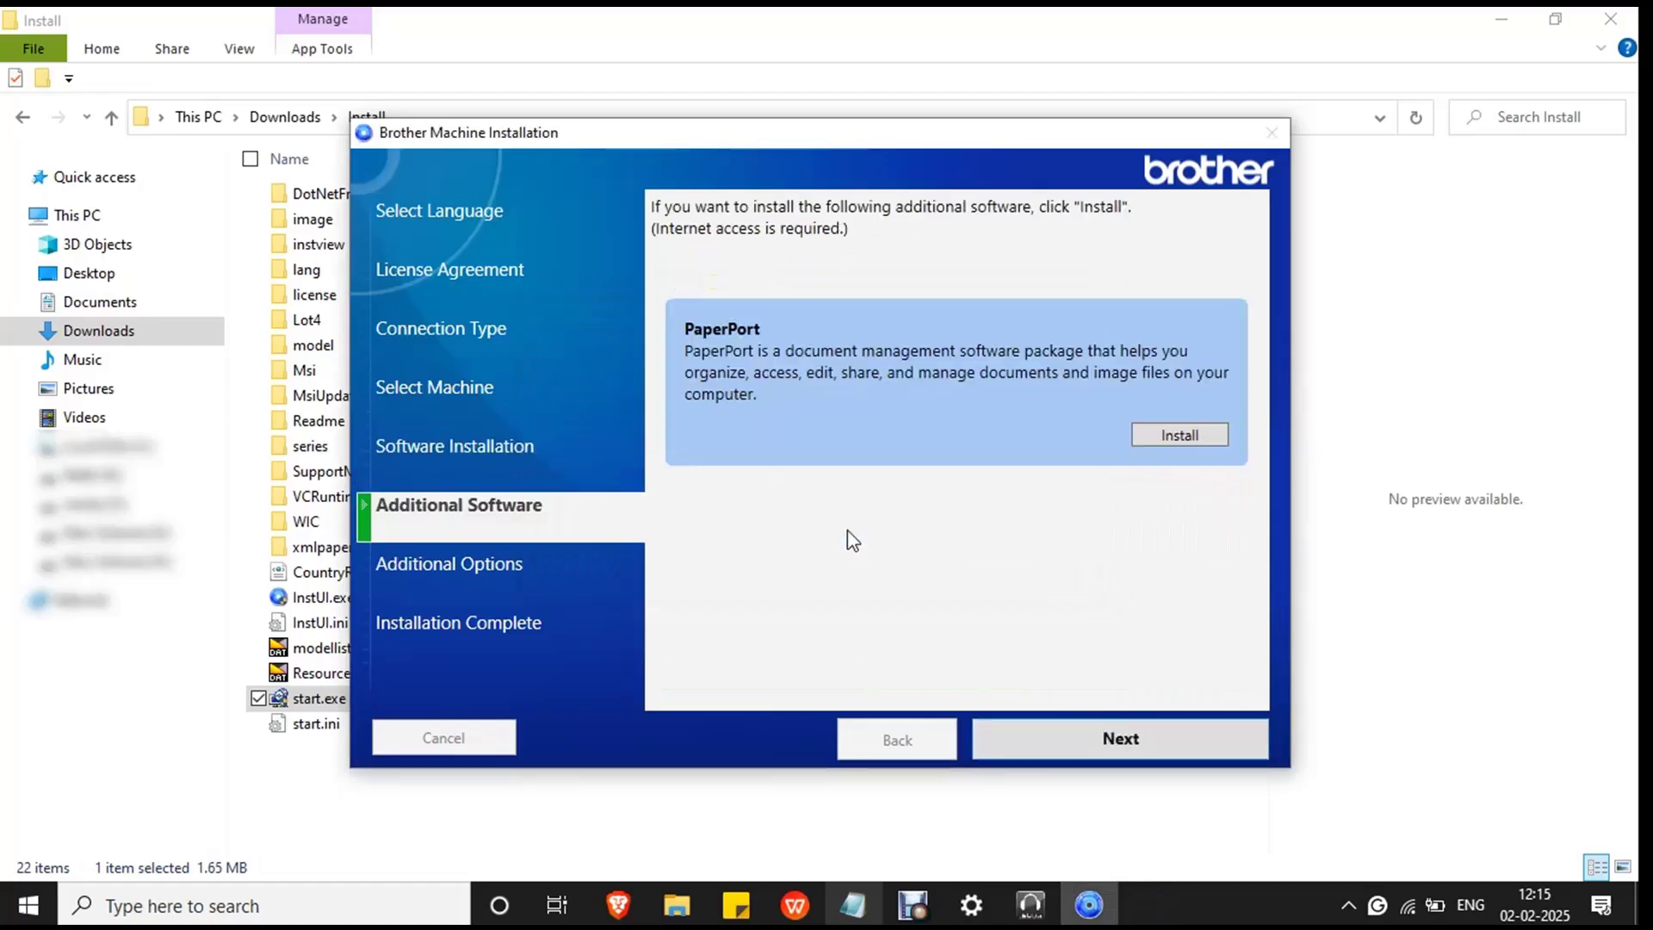
click(1116, 755)
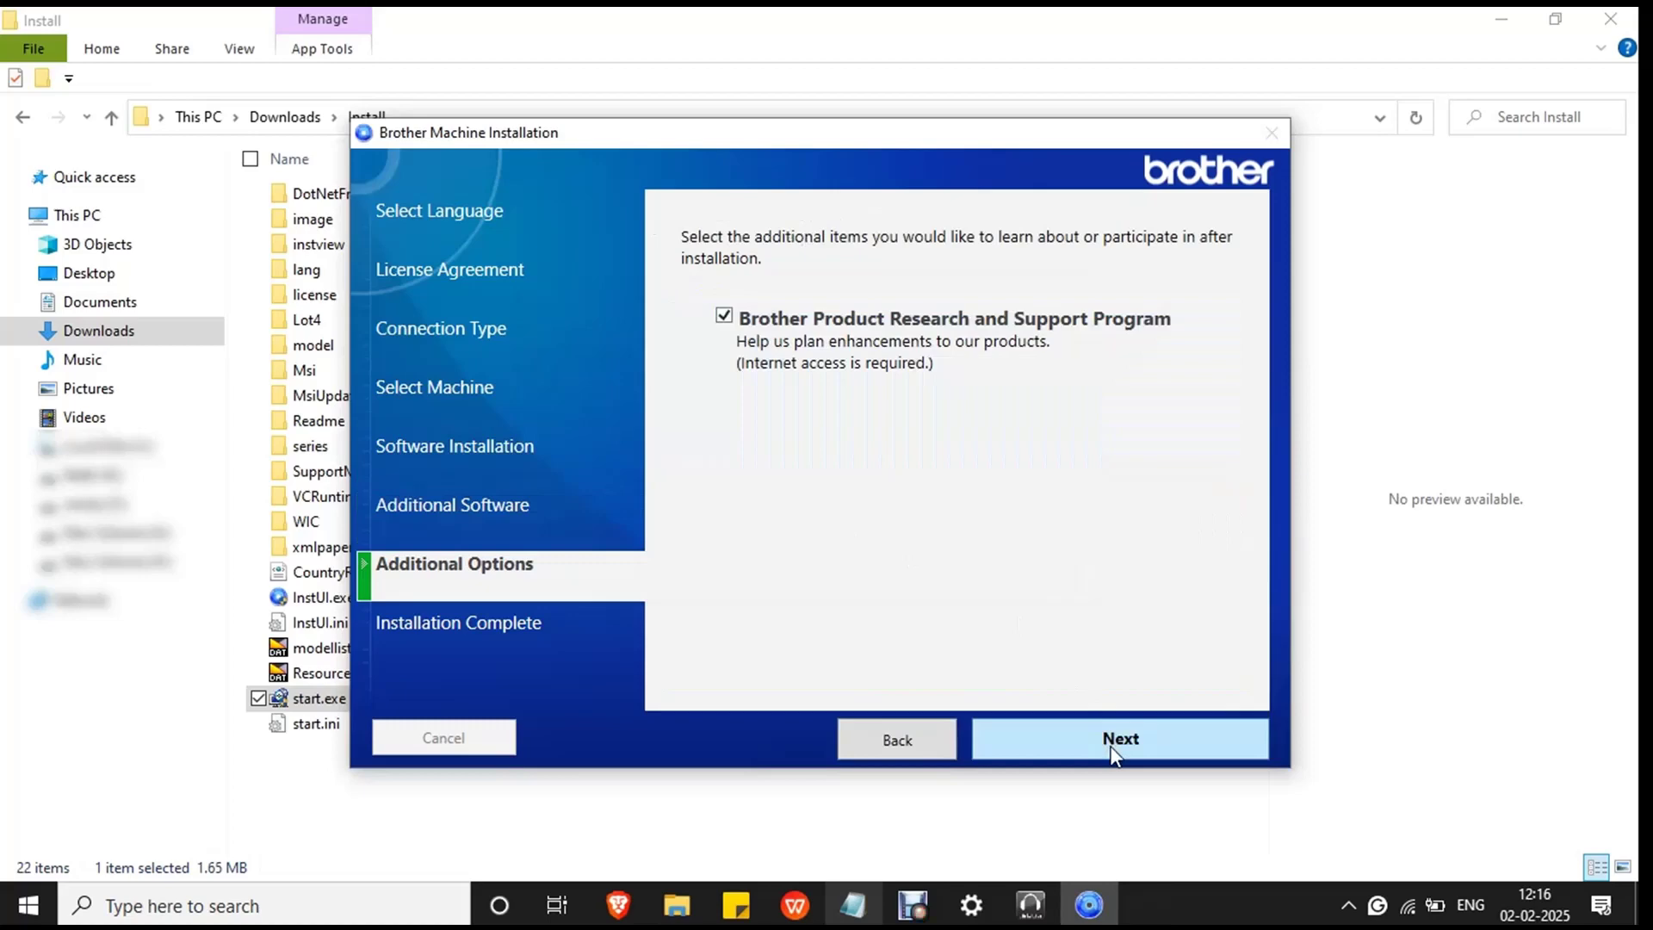
click(1115, 755)
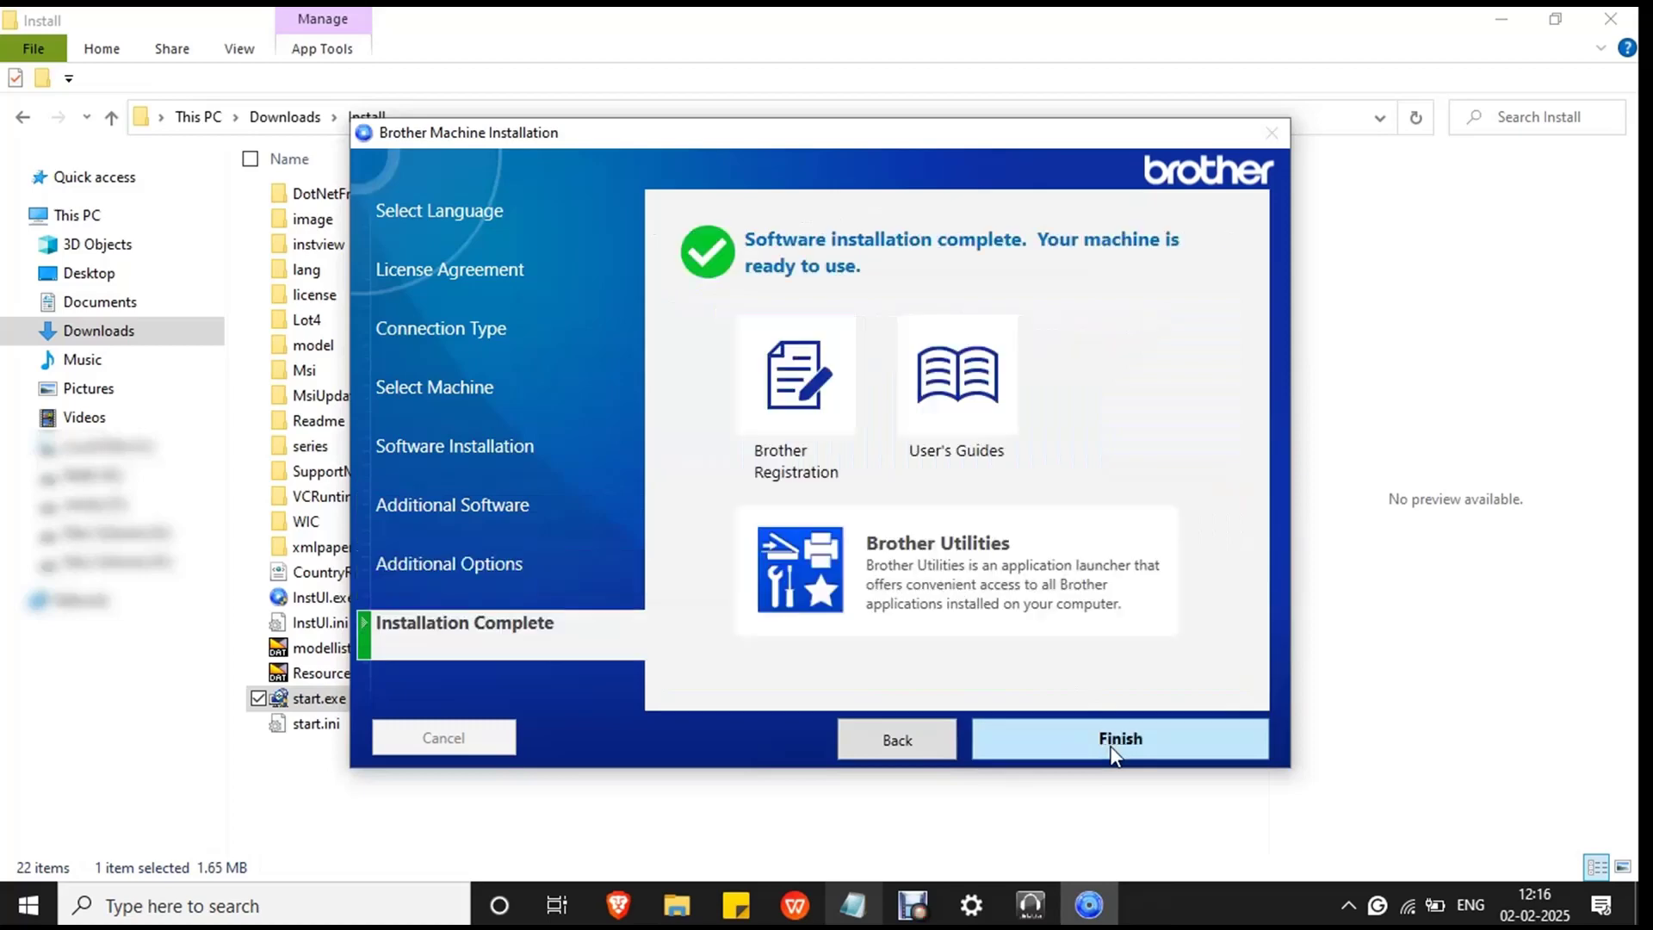
click(1114, 755)
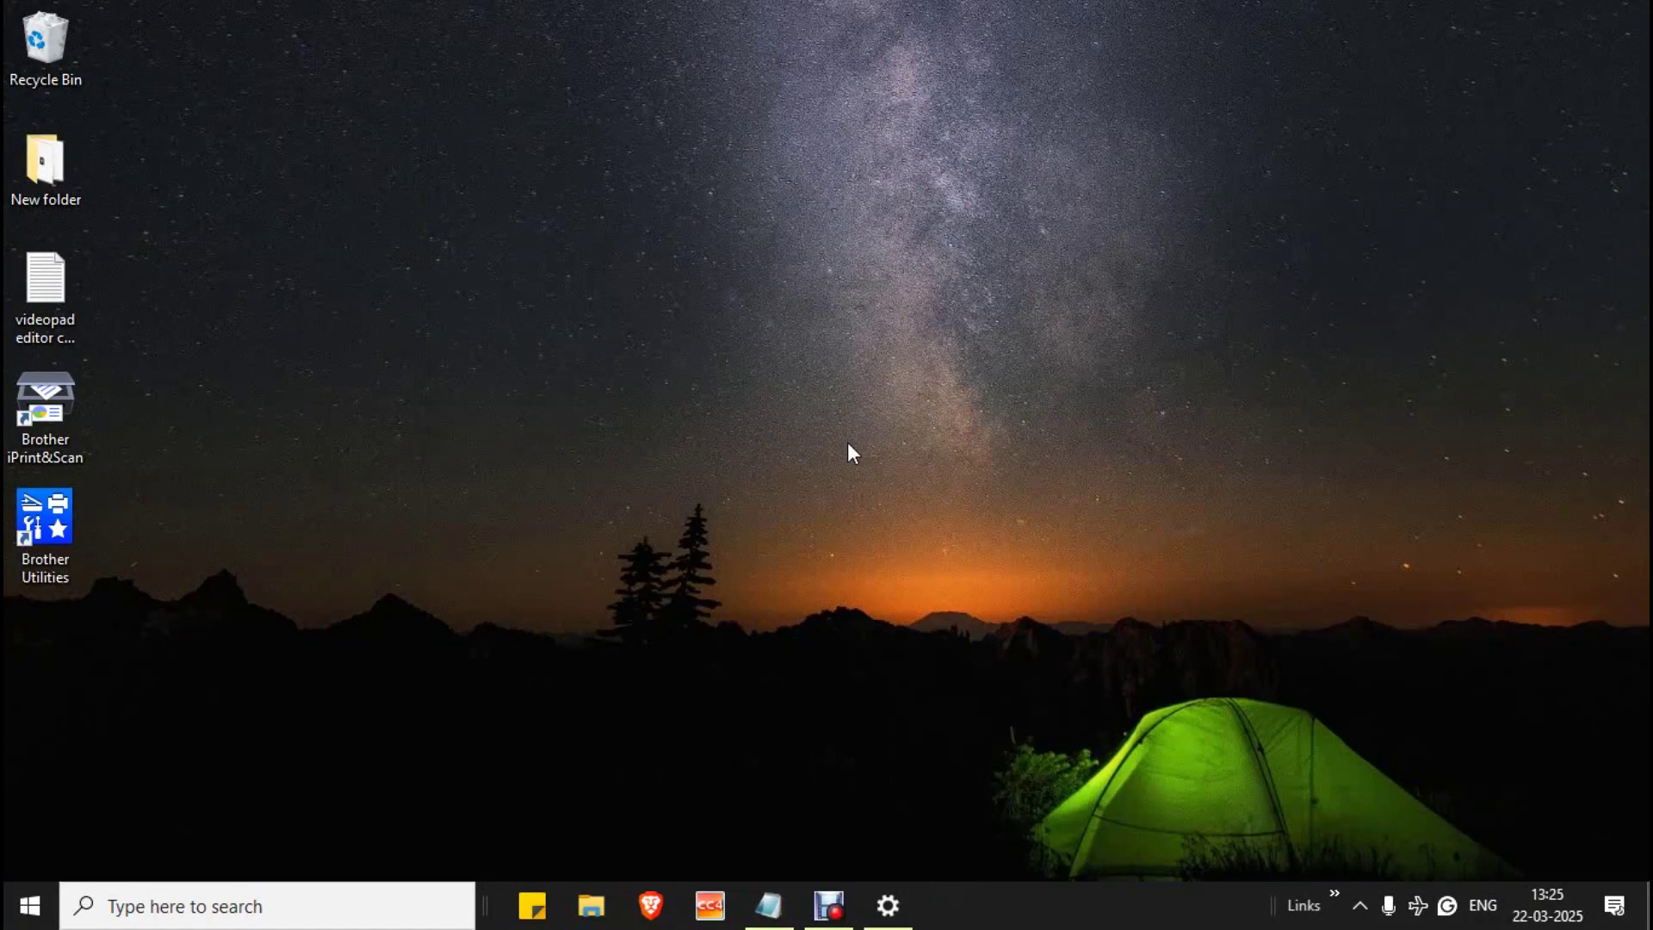
Step: Launch ControlCenter4 from Brother Utilities' Scan options and show the Image scan settings (JPEG, 300 x 300 dpi)
double_click(42, 536)
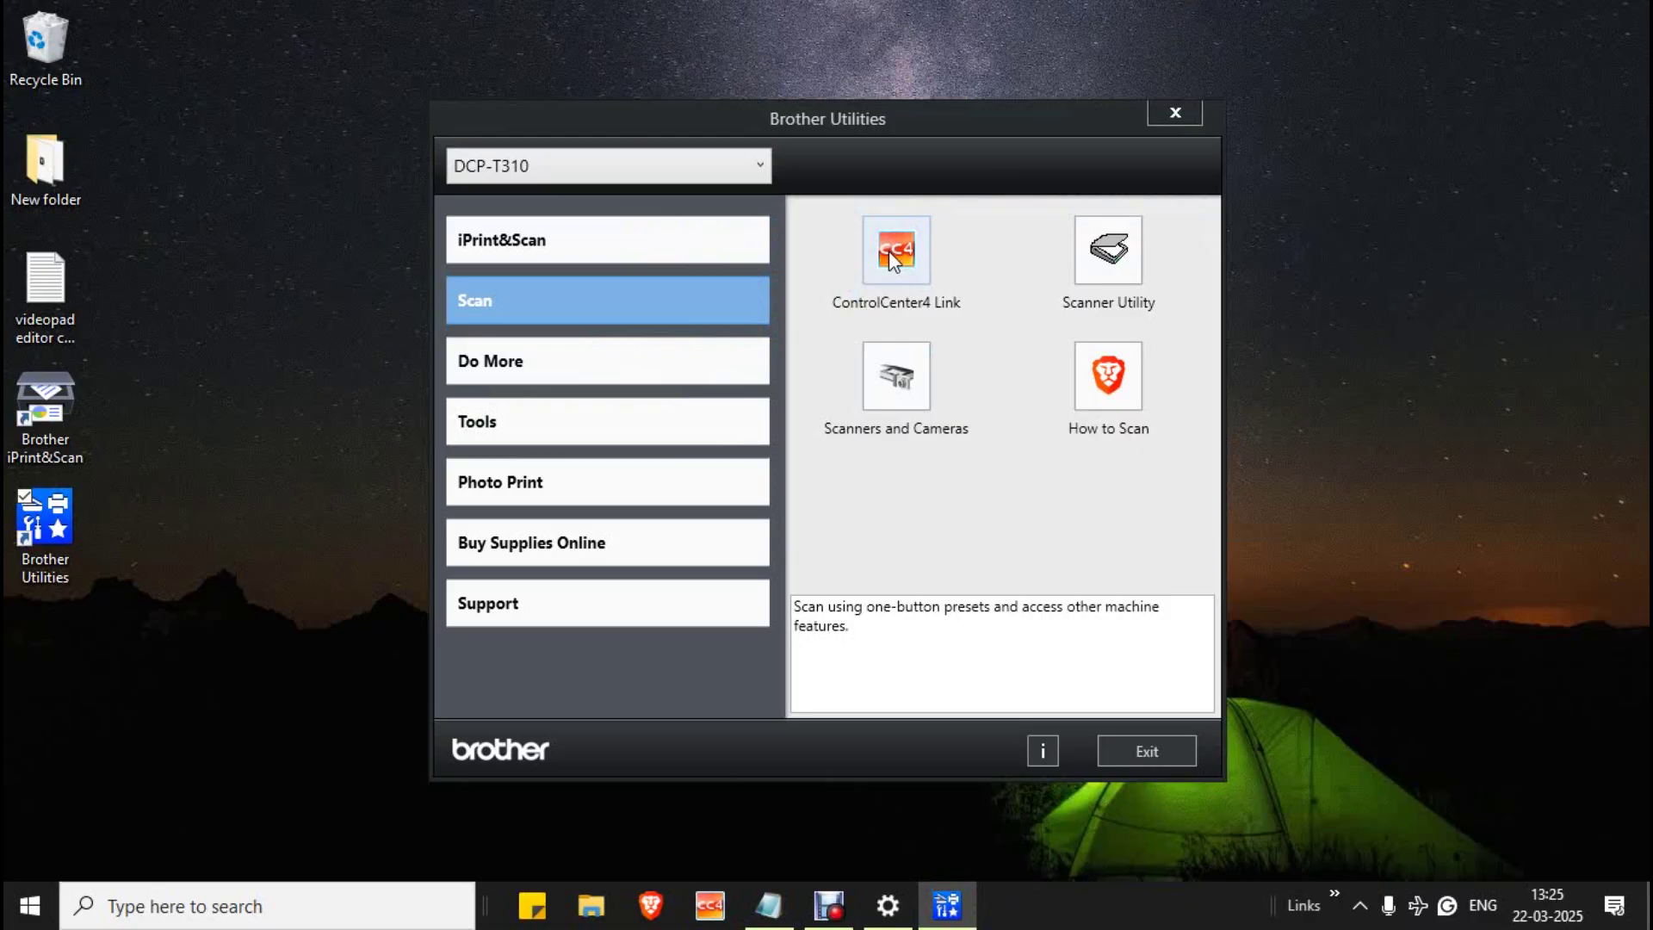
click(889, 254)
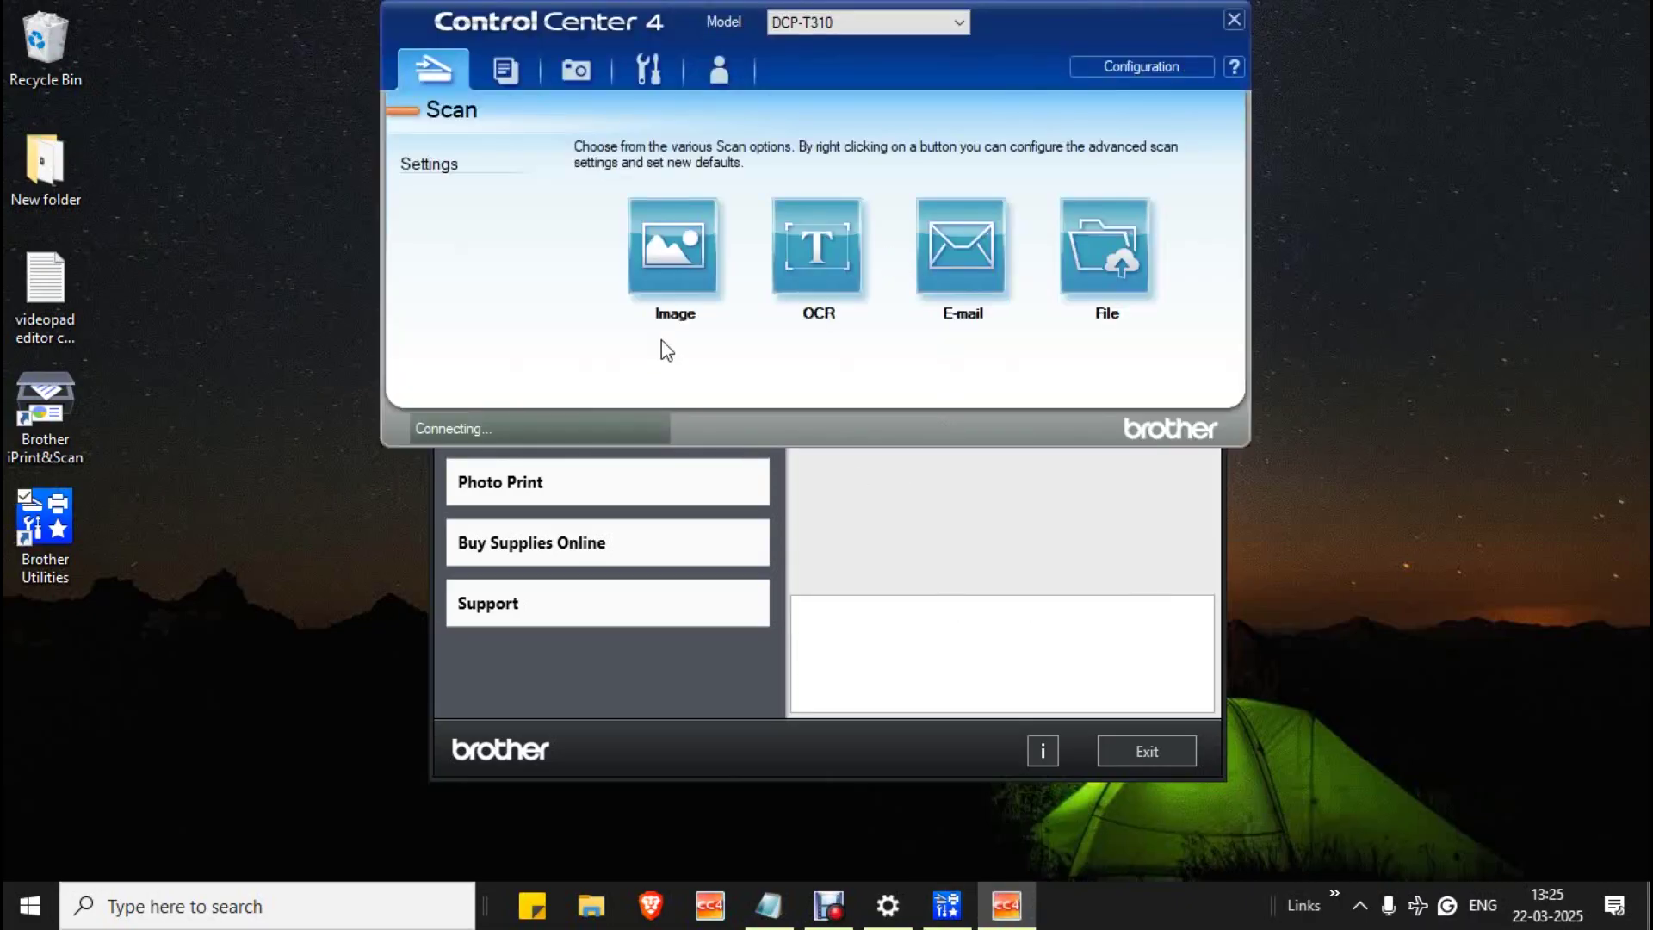
click(654, 269)
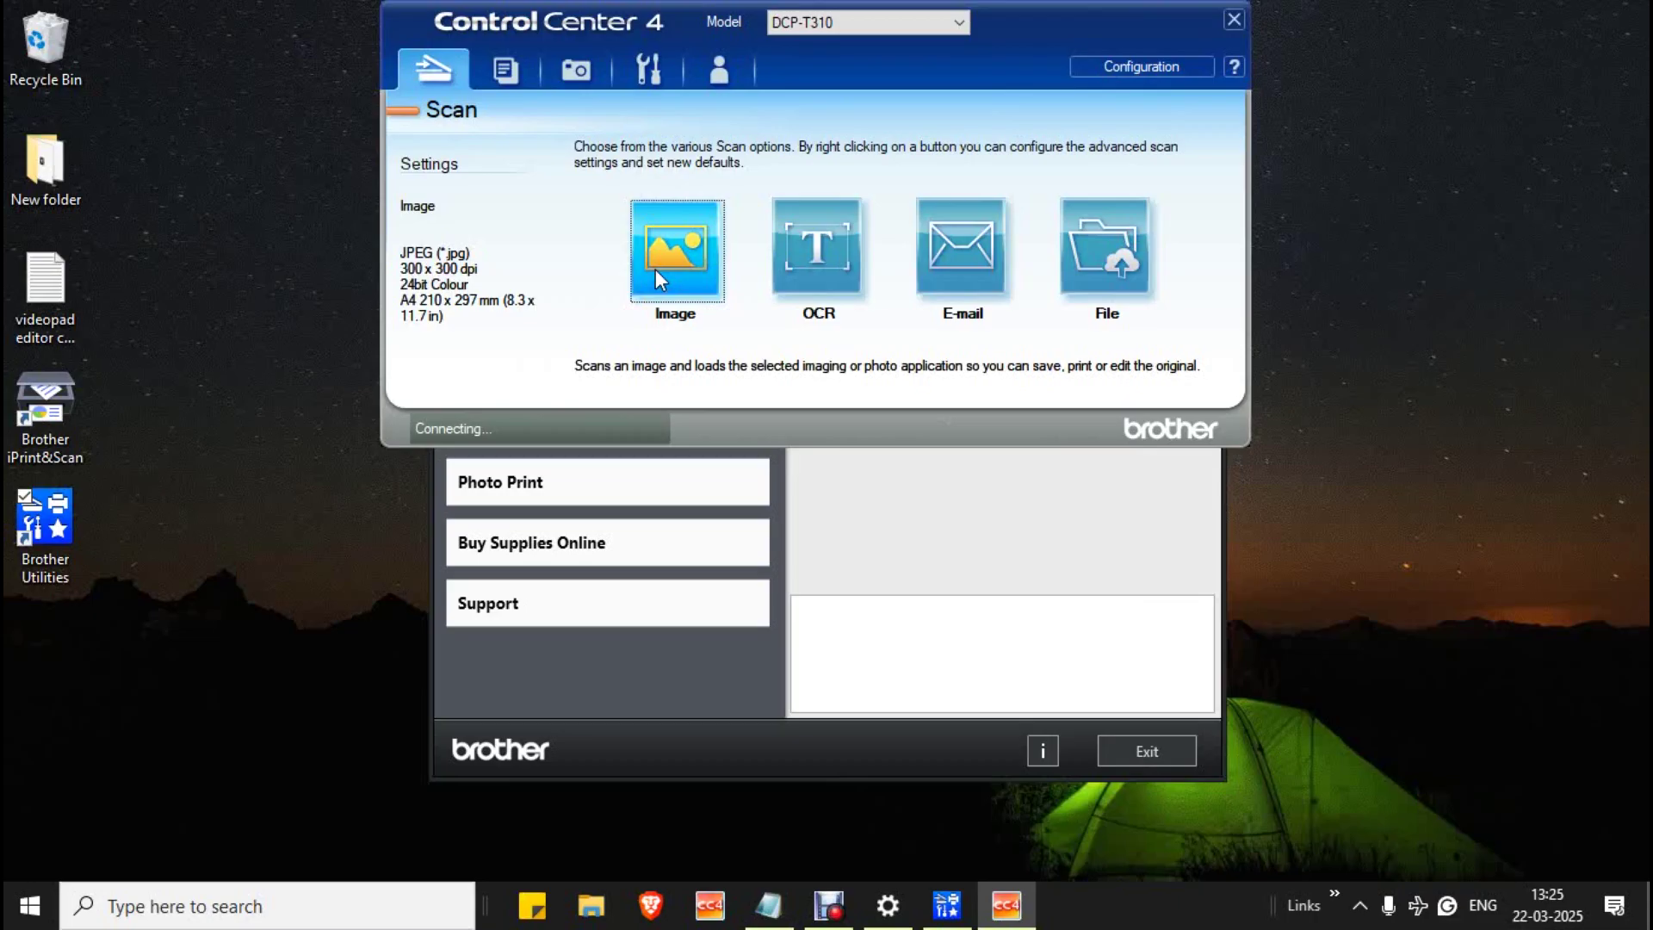